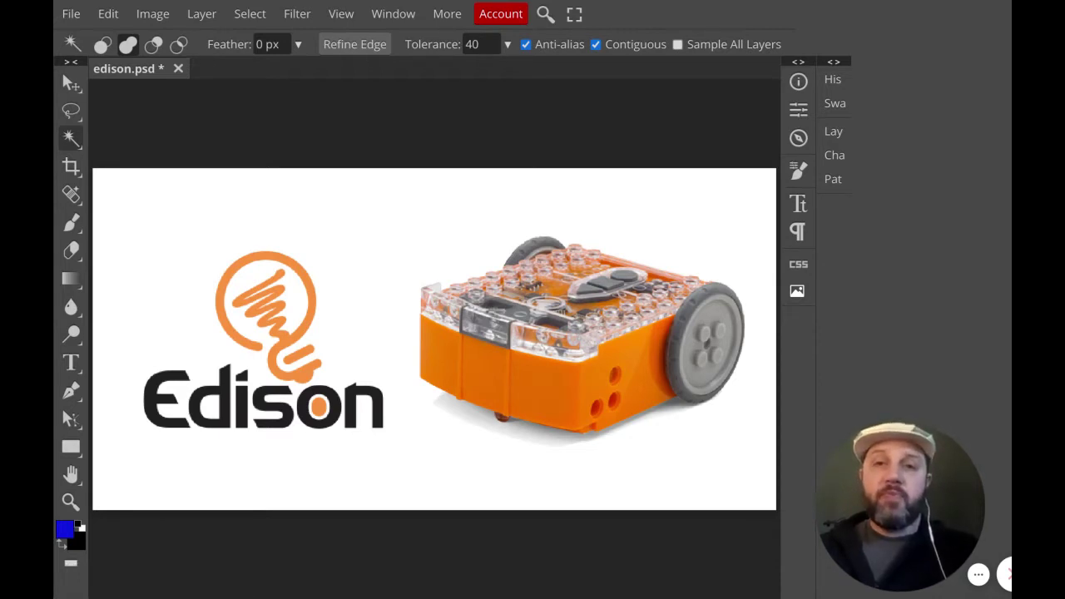
Confirm edison.psd has only a Background layer, then bring up the lasso selection tool group
click(834, 132)
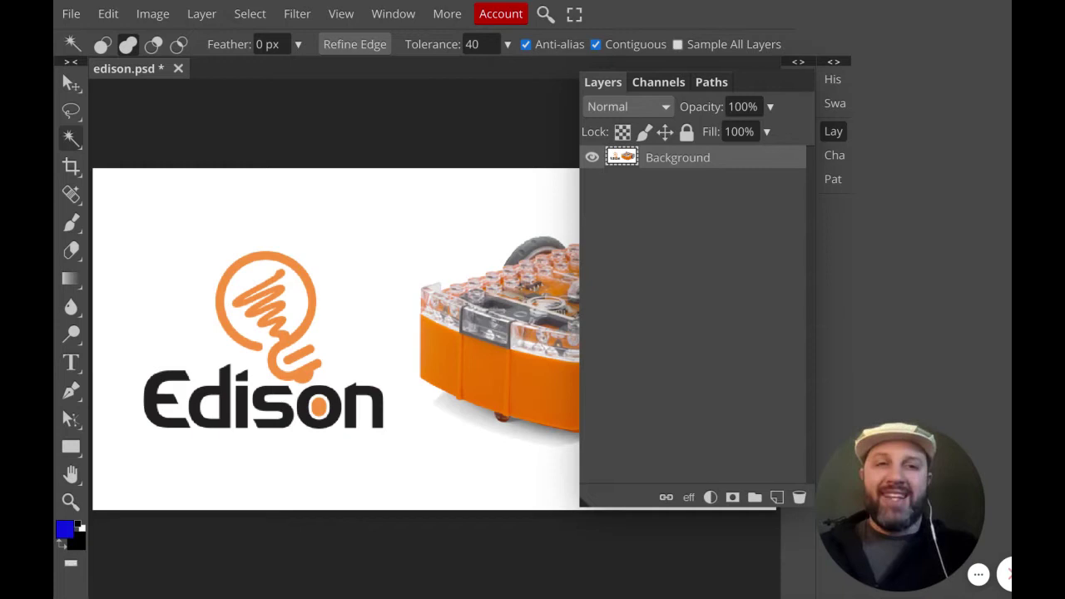
click(834, 131)
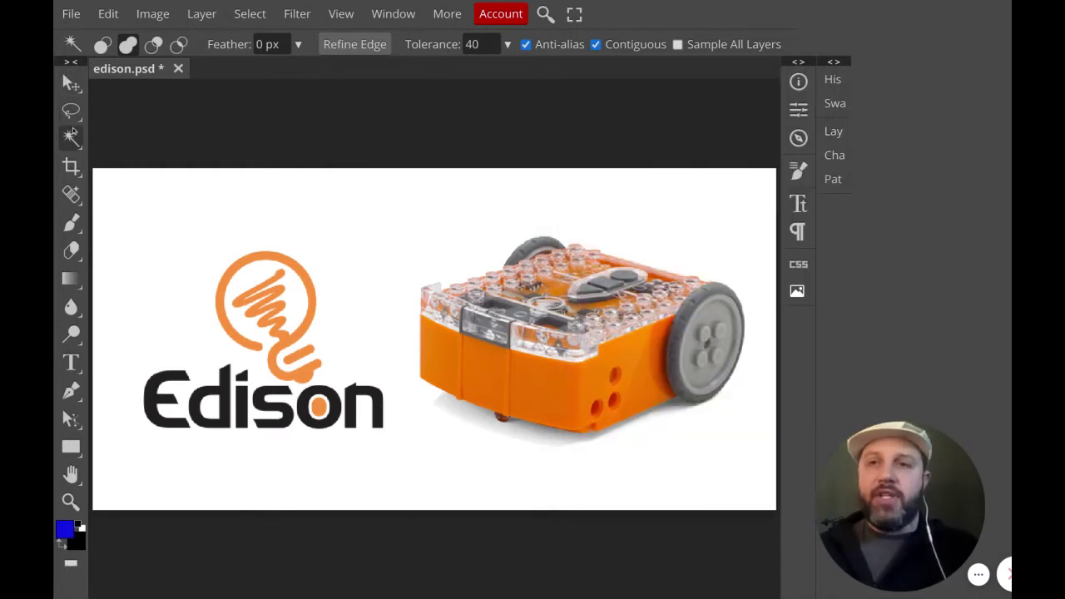
click(71, 111)
right_click(72, 111)
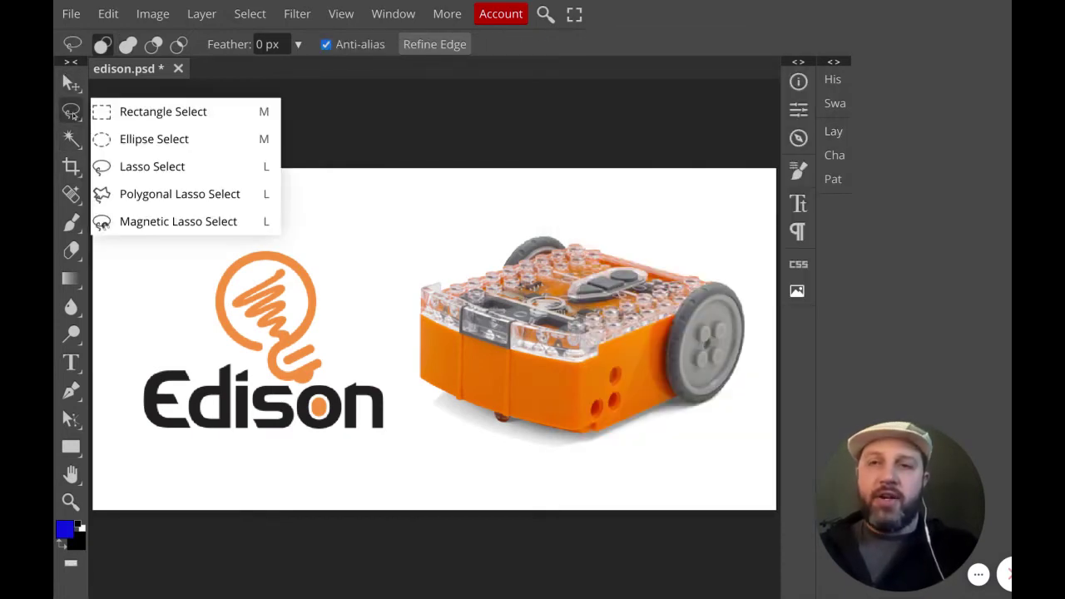
With Rectangle Select, draw rectangles and combine them in Add mode over the logo's bulb
click(116, 112)
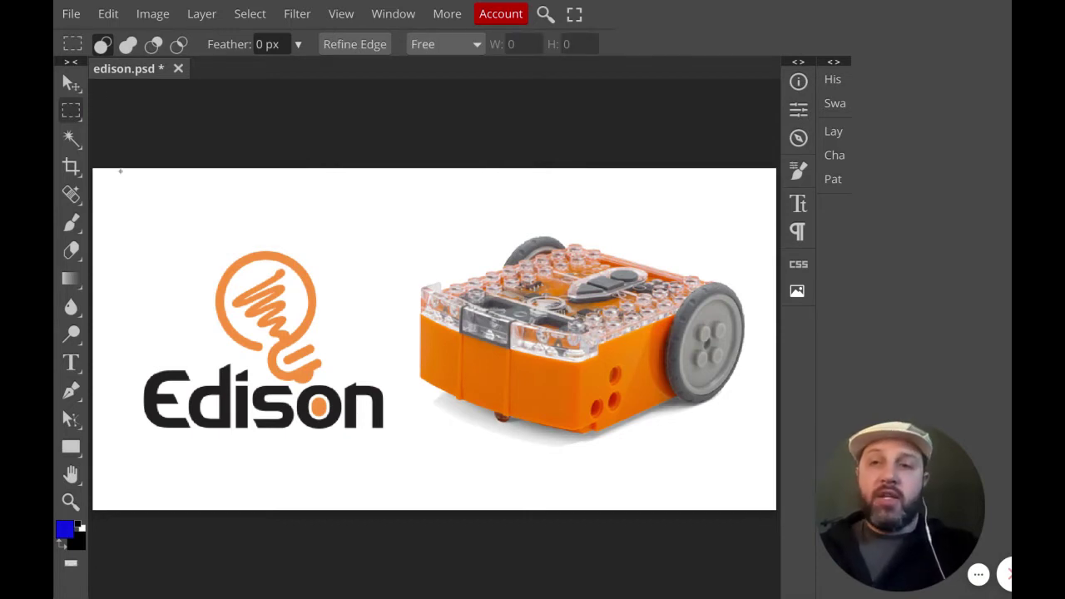
drag(125, 174, 301, 297)
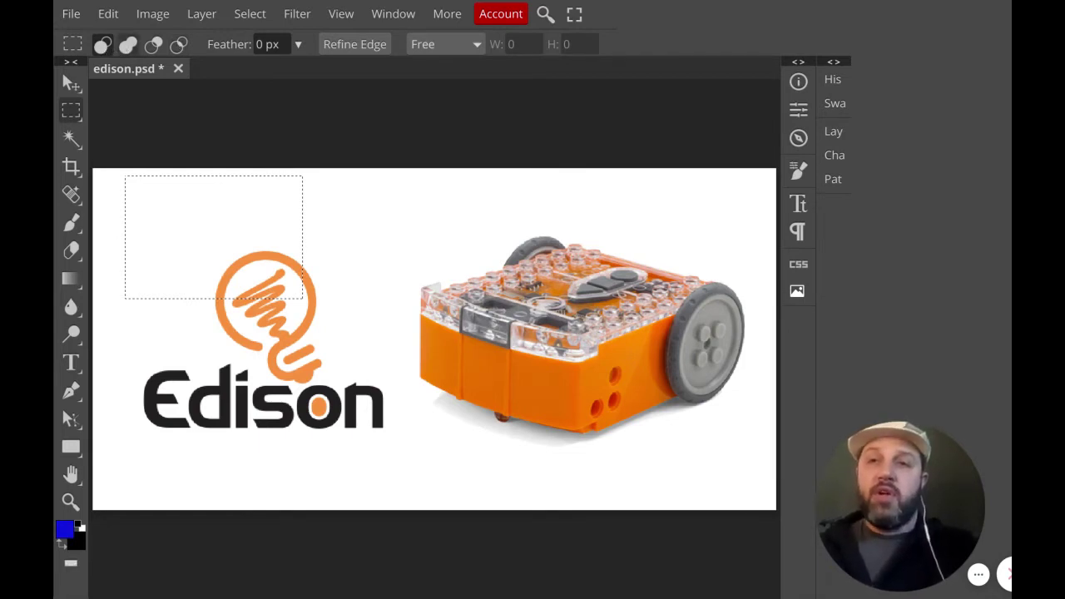
drag(317, 191, 454, 316)
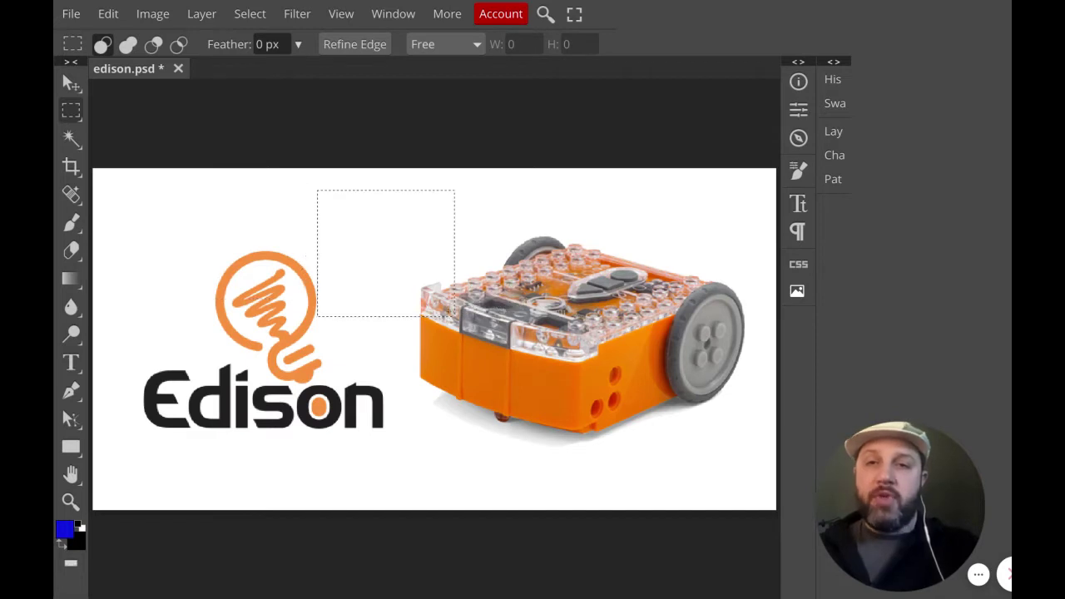
click(126, 46)
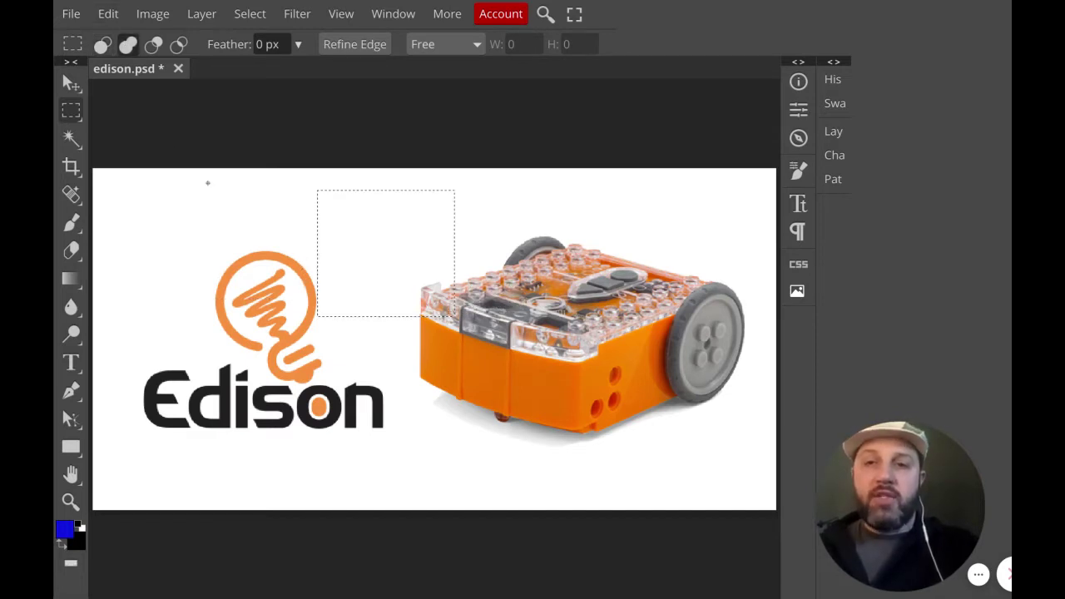
drag(212, 187, 361, 261)
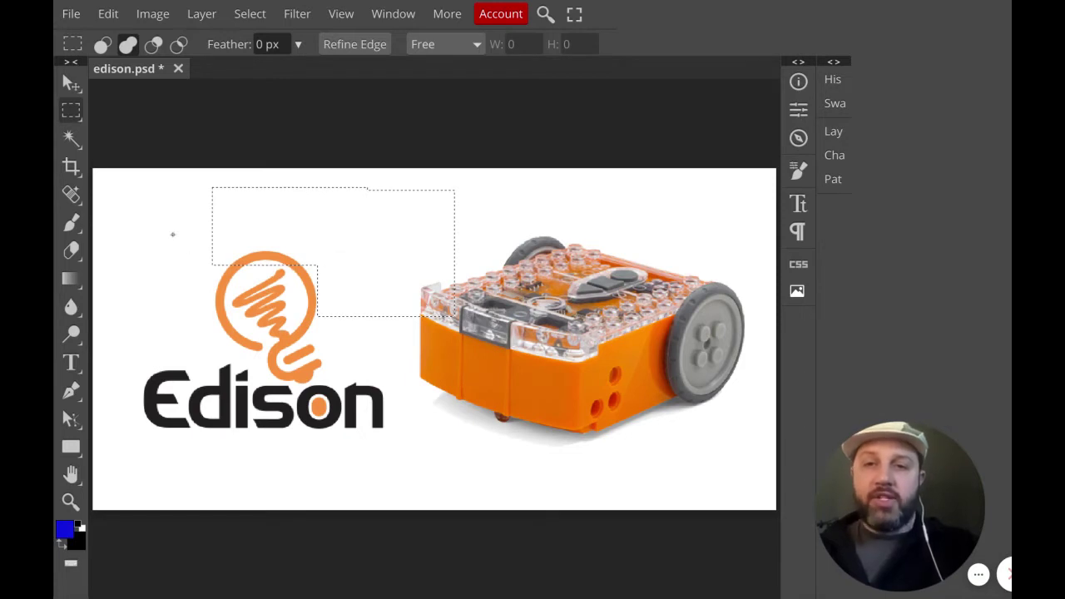
drag(179, 239, 290, 291)
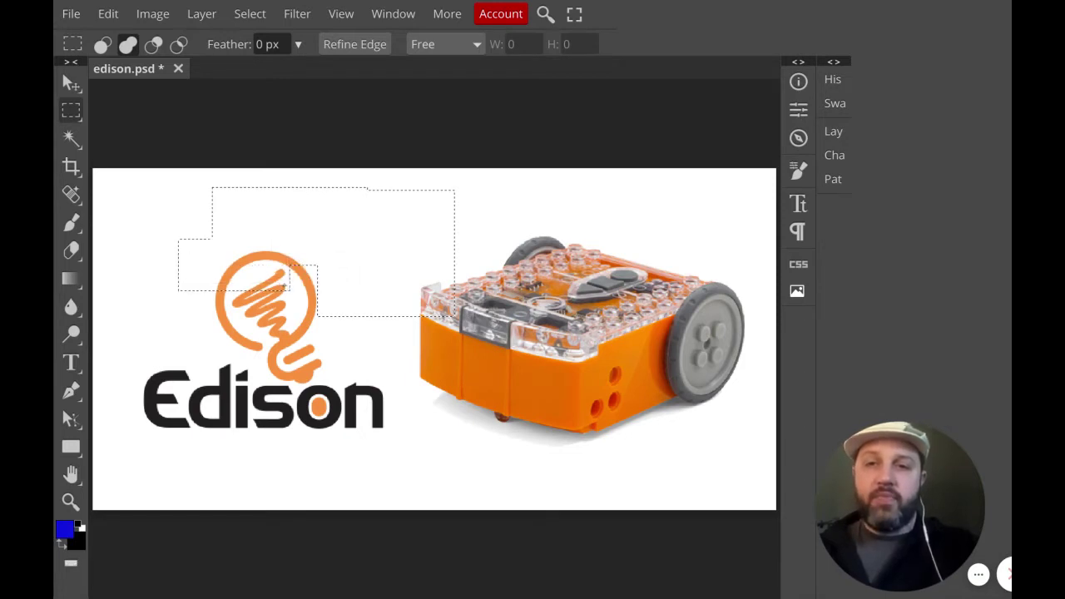
Subtract a top-left notch and the right part, then intersect with a left rectangle
click(153, 44)
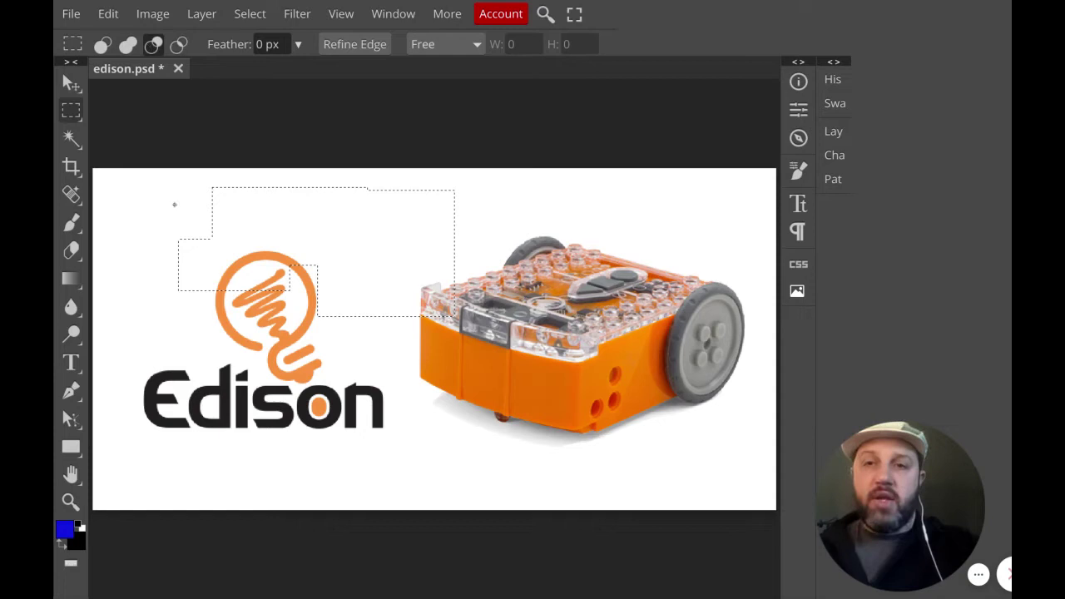
drag(178, 210, 321, 175)
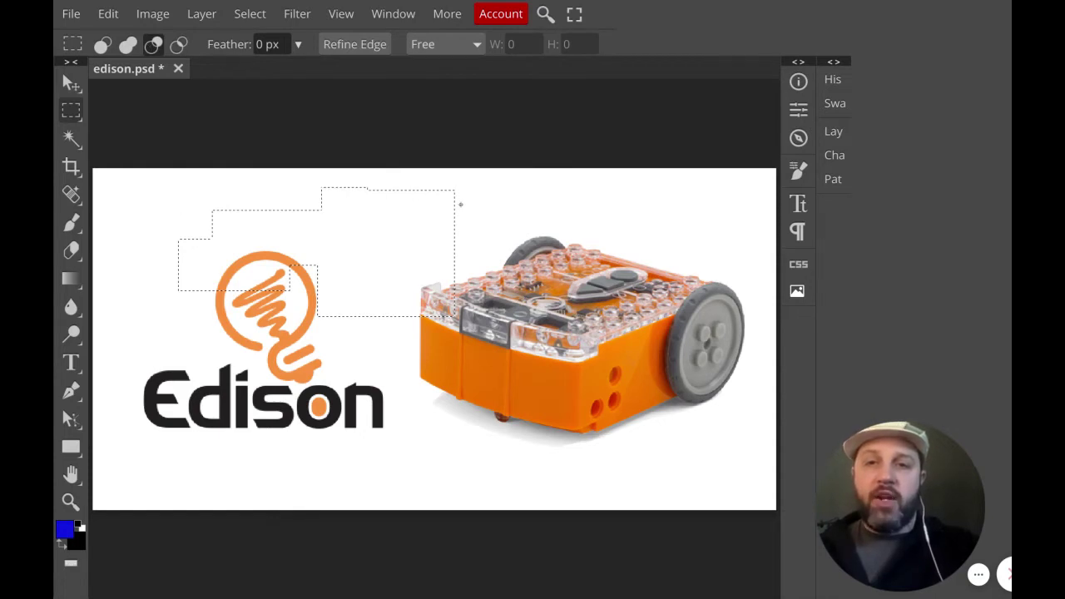
drag(463, 211, 412, 341)
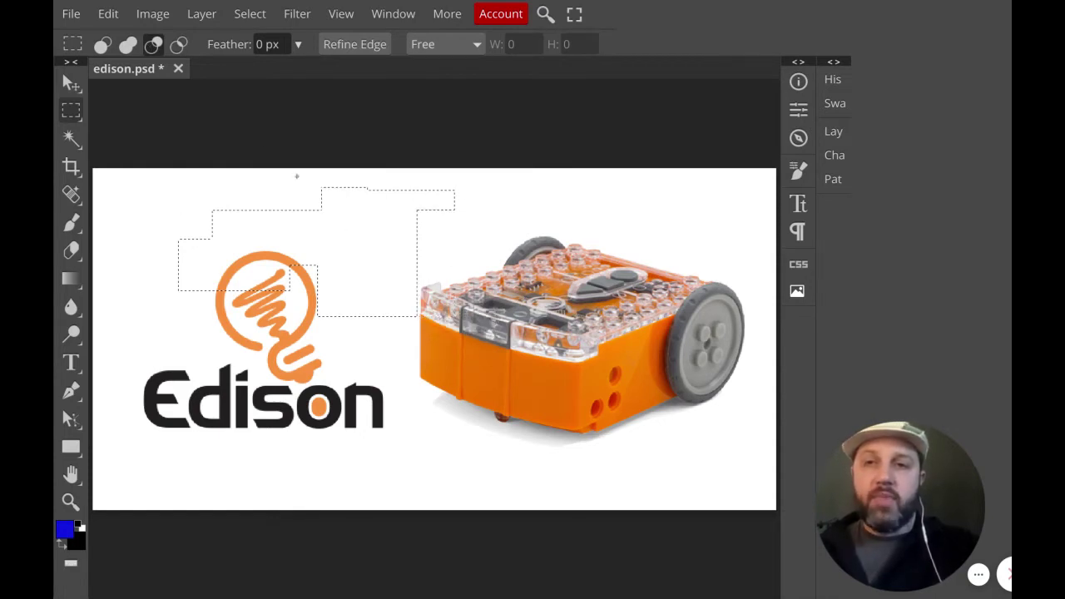
click(179, 44)
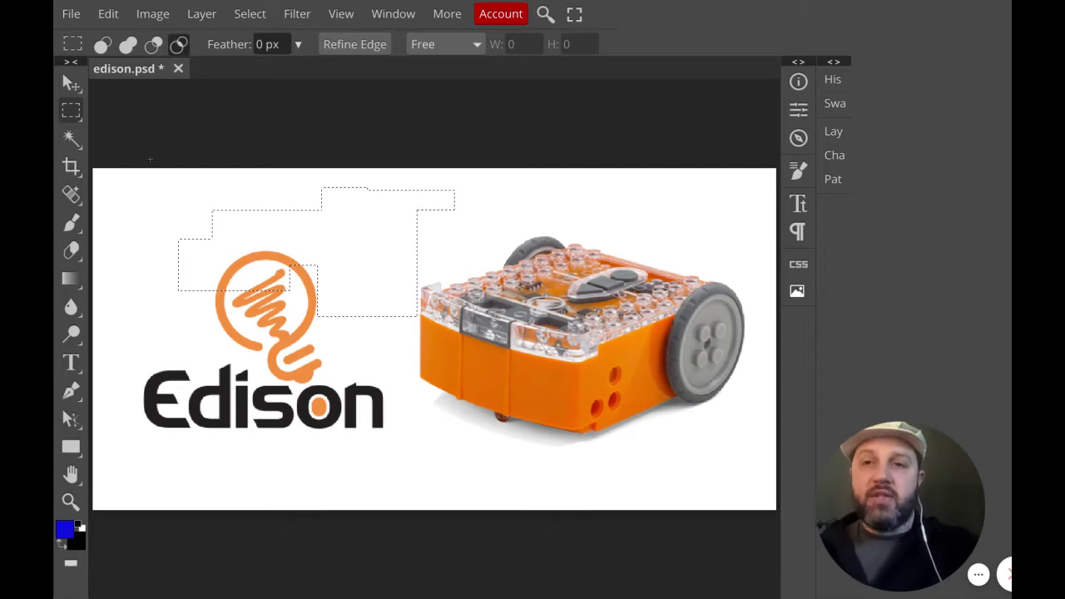
drag(143, 185, 296, 297)
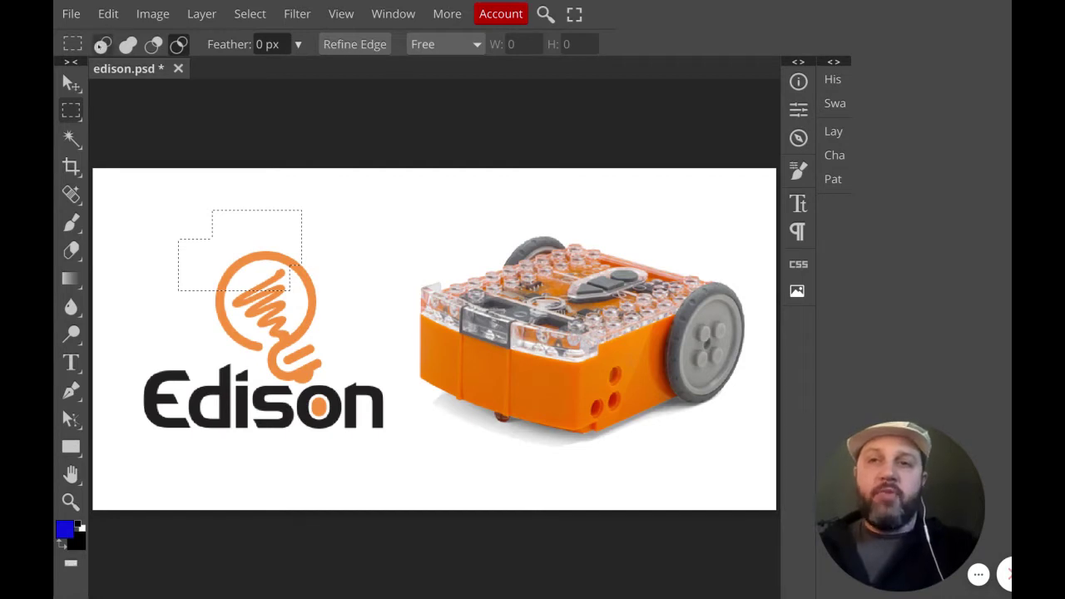
Return to New Selection mode and pick Magnetic Lasso Select from the marquee tool group
click(102, 44)
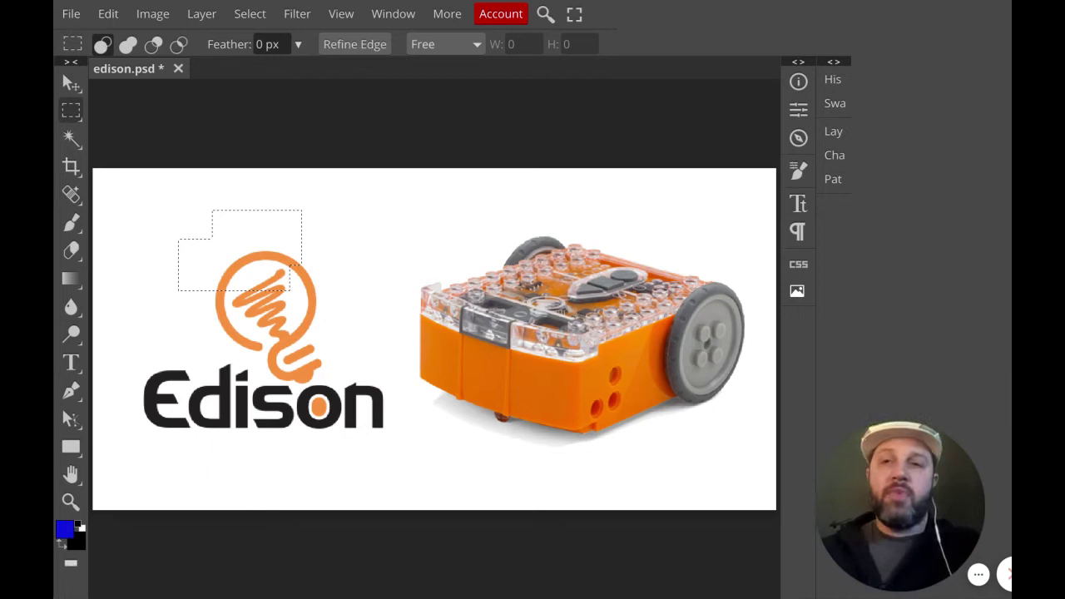
right_click(71, 110)
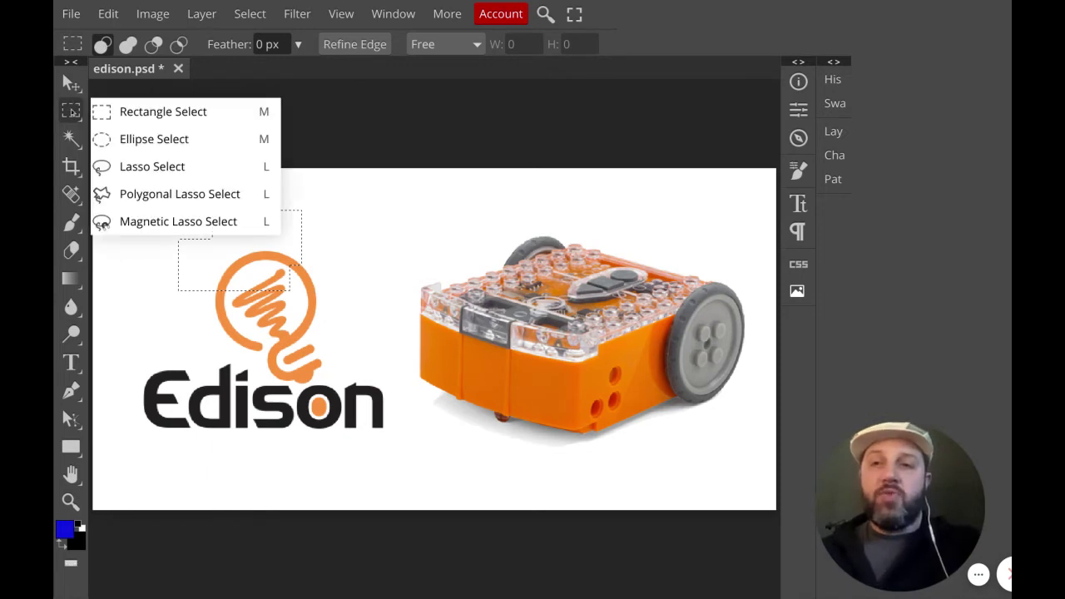
click(198, 218)
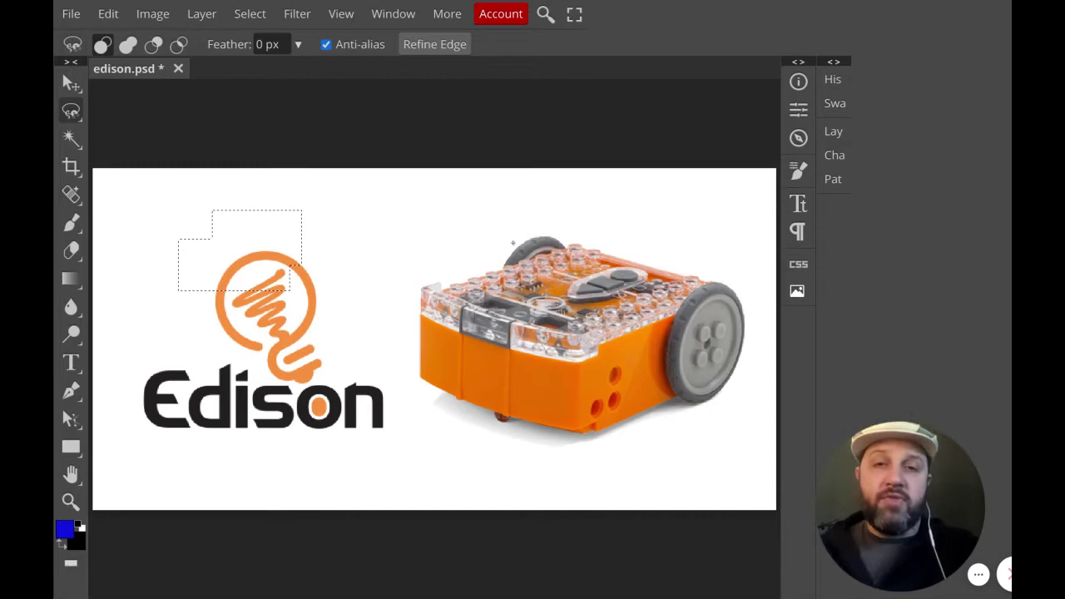
Trace the robot's outline with the magnetic lasso from its right edge and close the loop
click(589, 232)
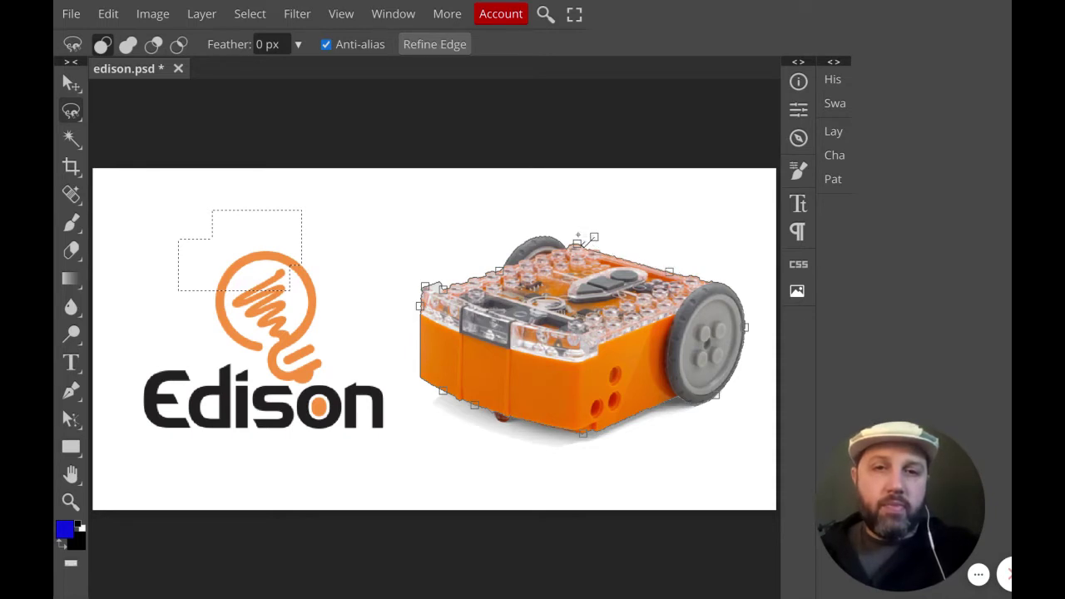
click(579, 236)
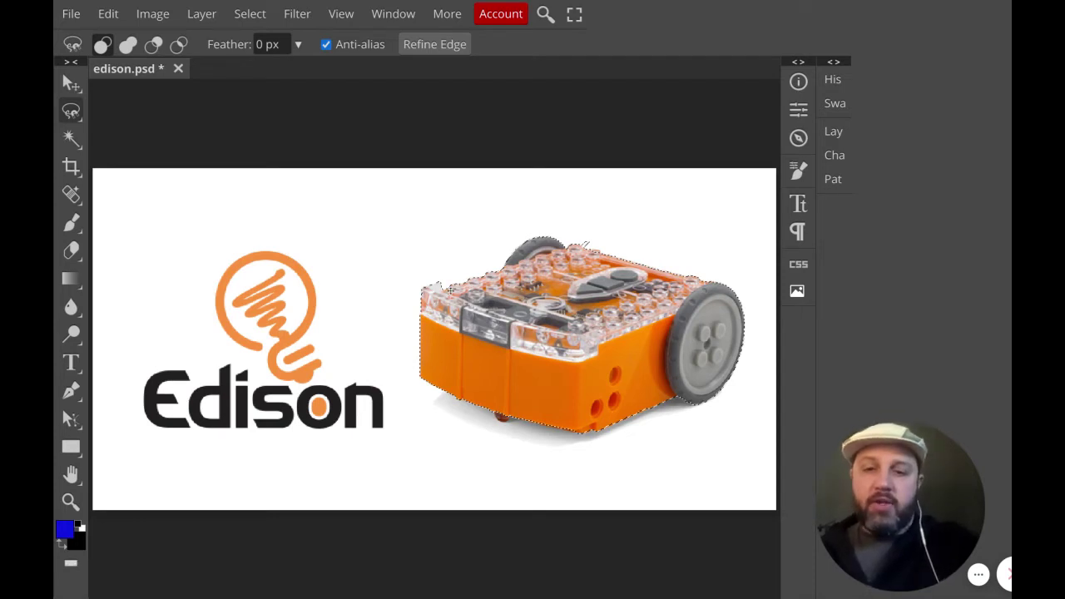
Copy the selected robot to a new Layer 1 with Ctrl+J and view the cutout without Background
click(842, 133)
key(ctrl+j)
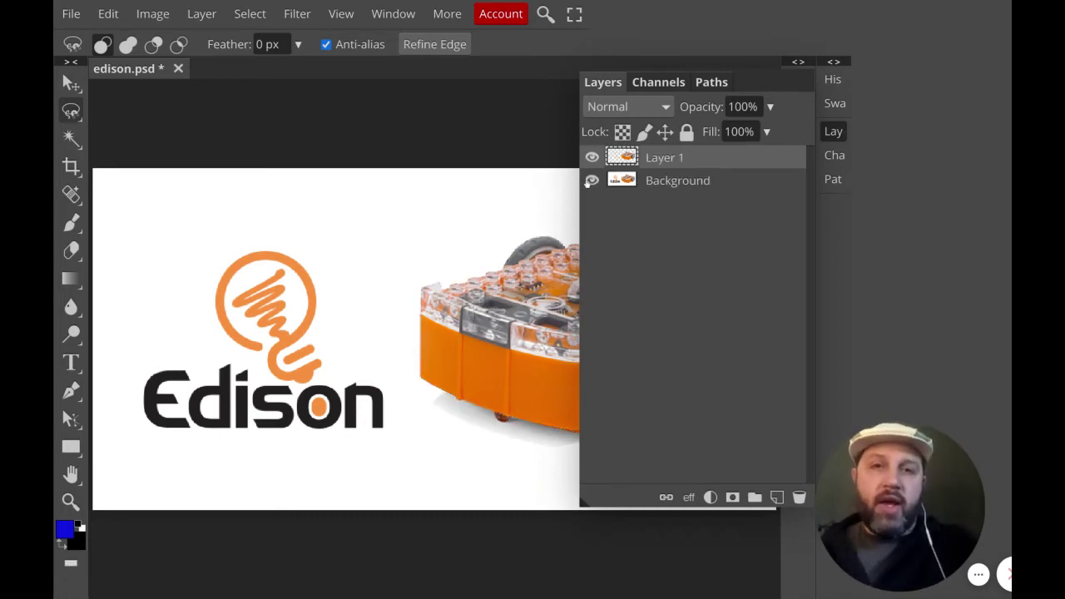
click(589, 182)
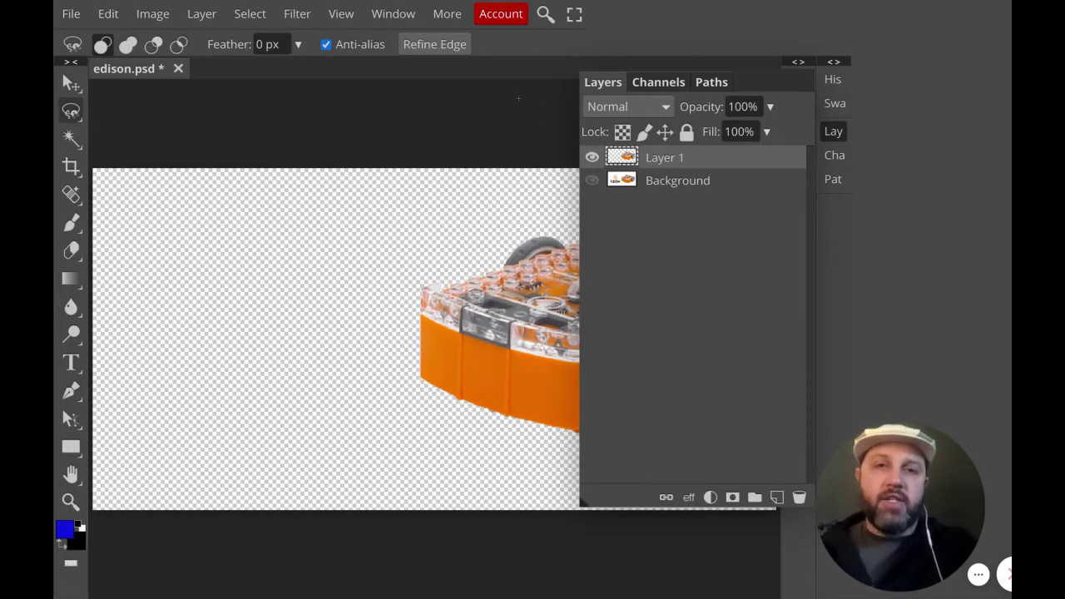
click(832, 131)
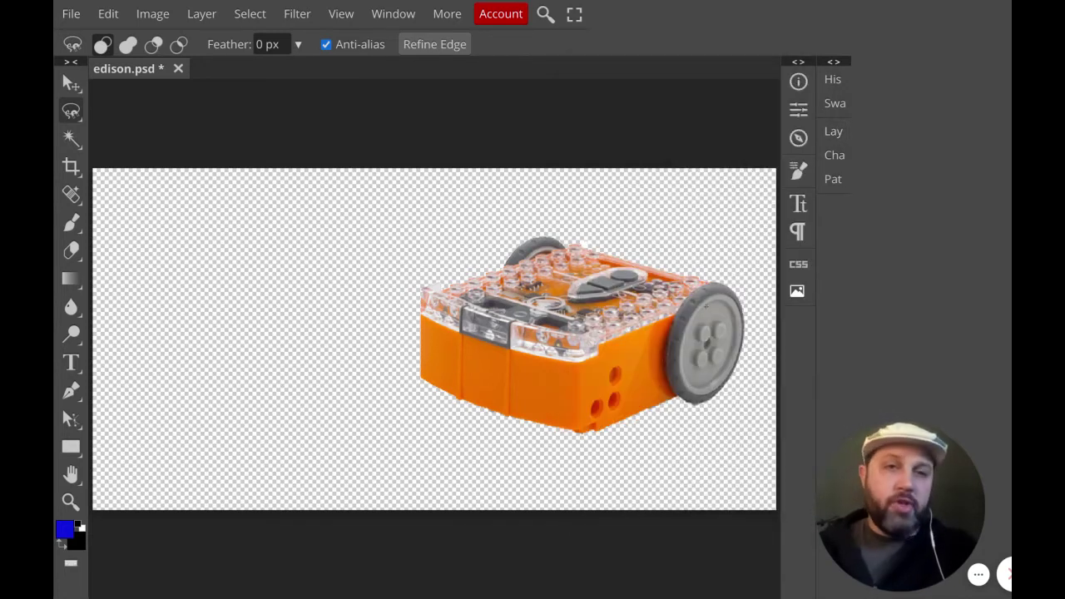
Show the Background again, hide Layer 1, and make Background the active layer
click(828, 130)
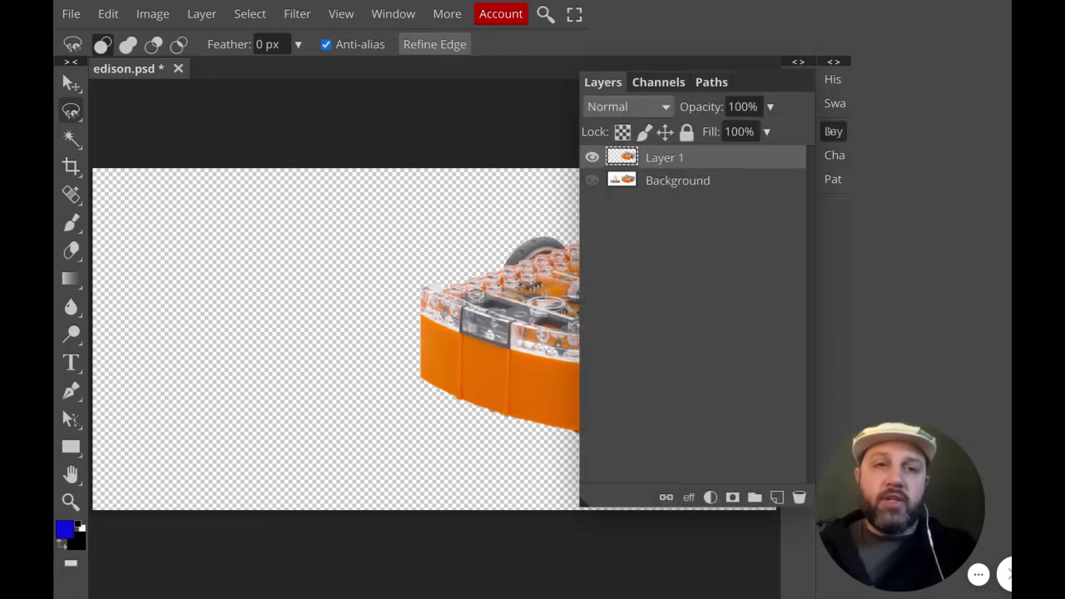
click(592, 180)
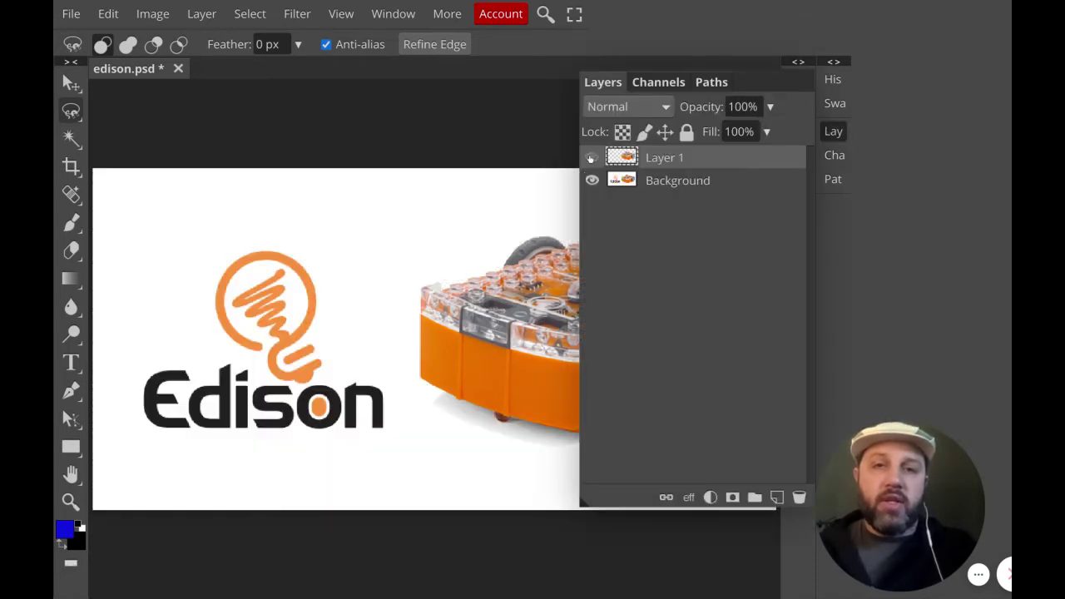
click(591, 158)
click(665, 181)
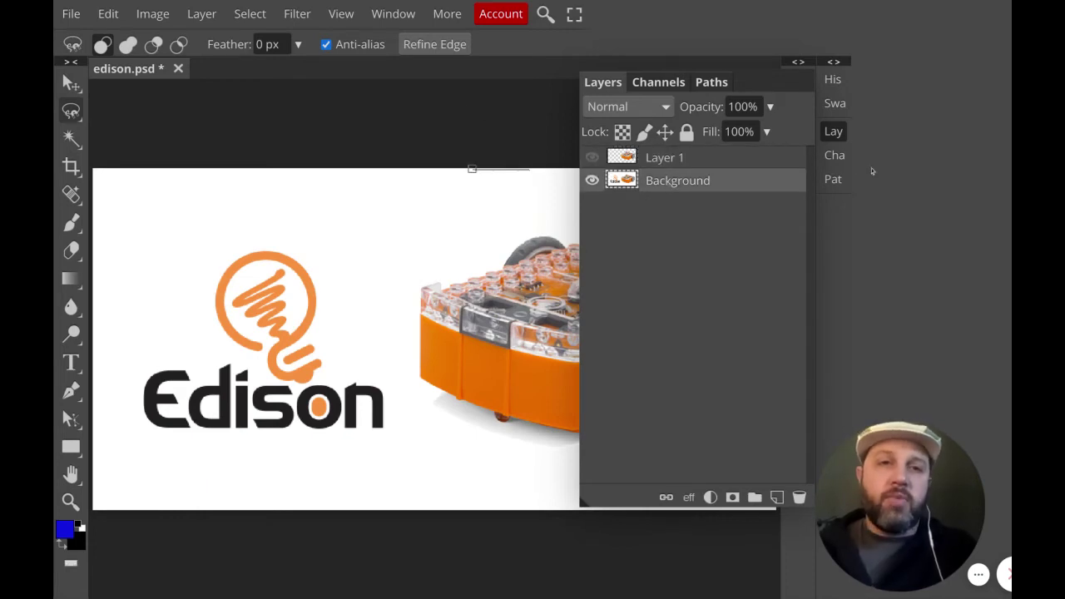
click(829, 131)
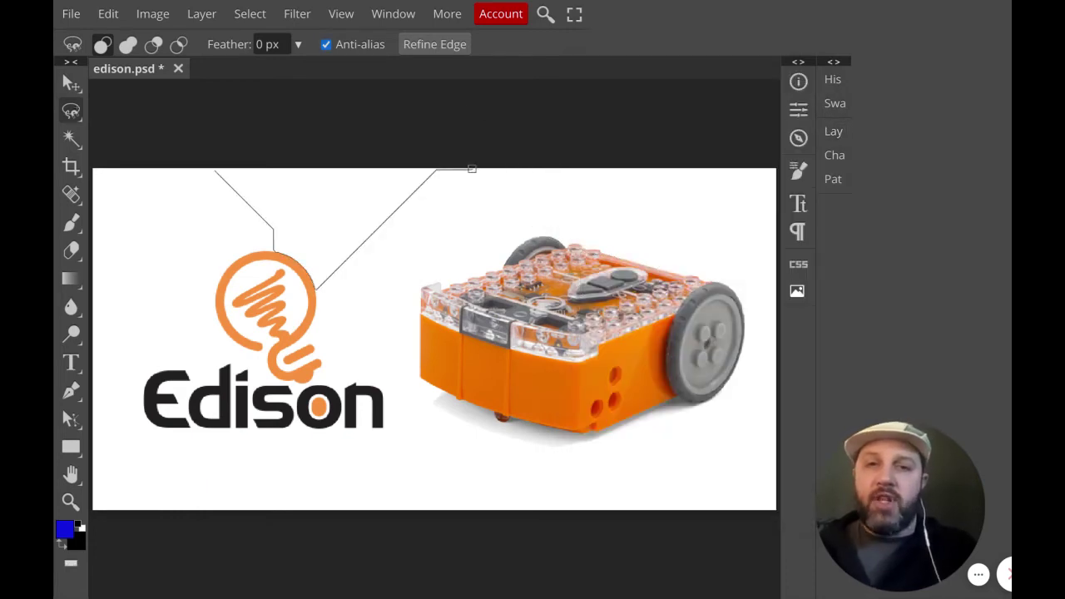
Choose Magic Wand from the automatic selection tools group in the toolbar
right_click(72, 109)
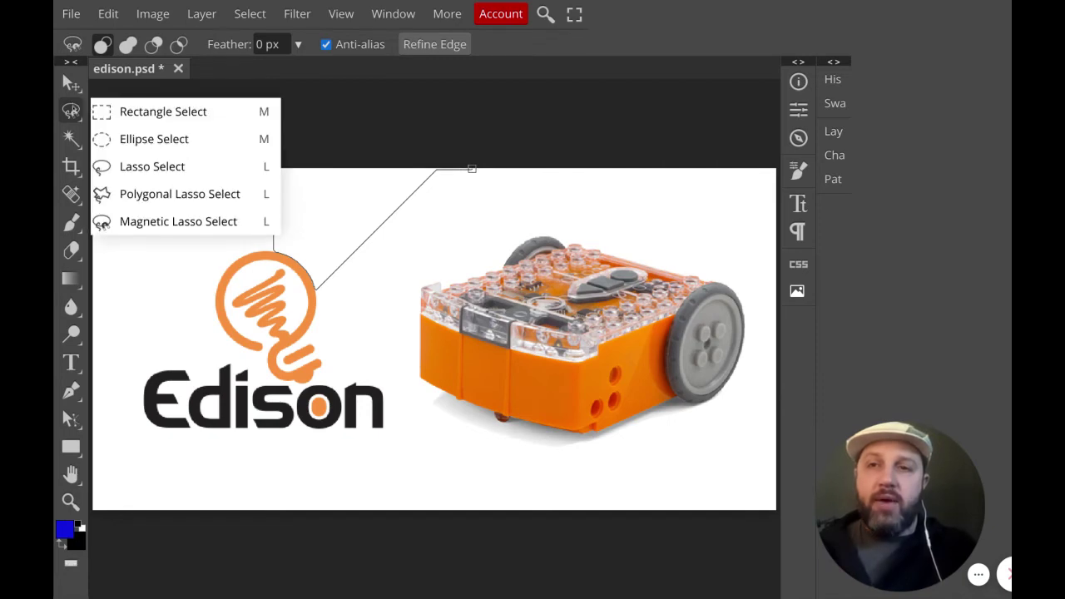
click(122, 111)
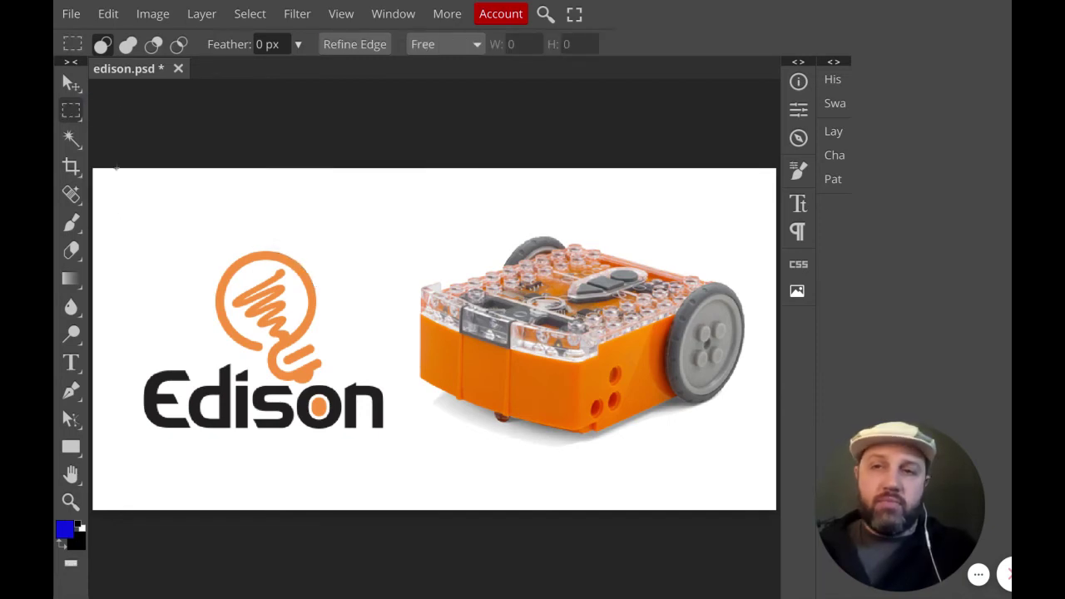
click(71, 140)
right_click(71, 140)
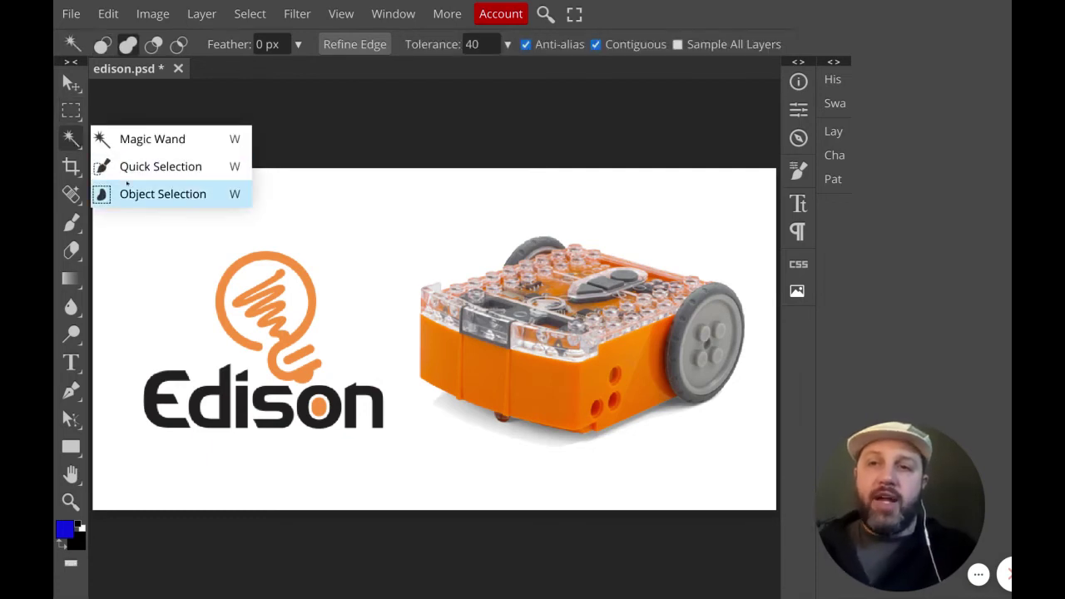
click(145, 138)
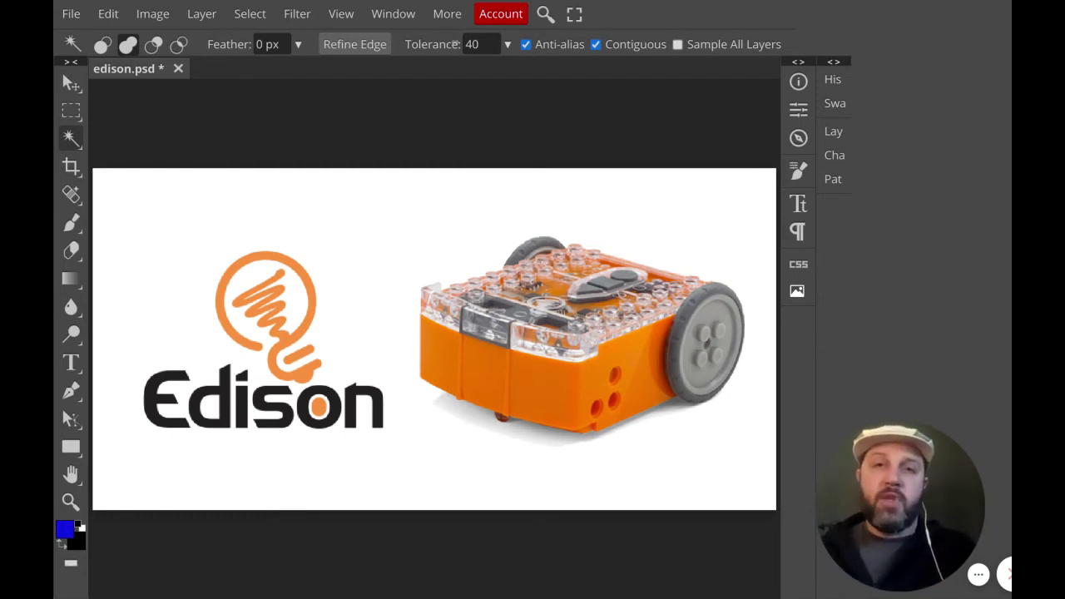
Set the wand tolerance to 2 and select an orange patch on the robot's front
click(471, 44)
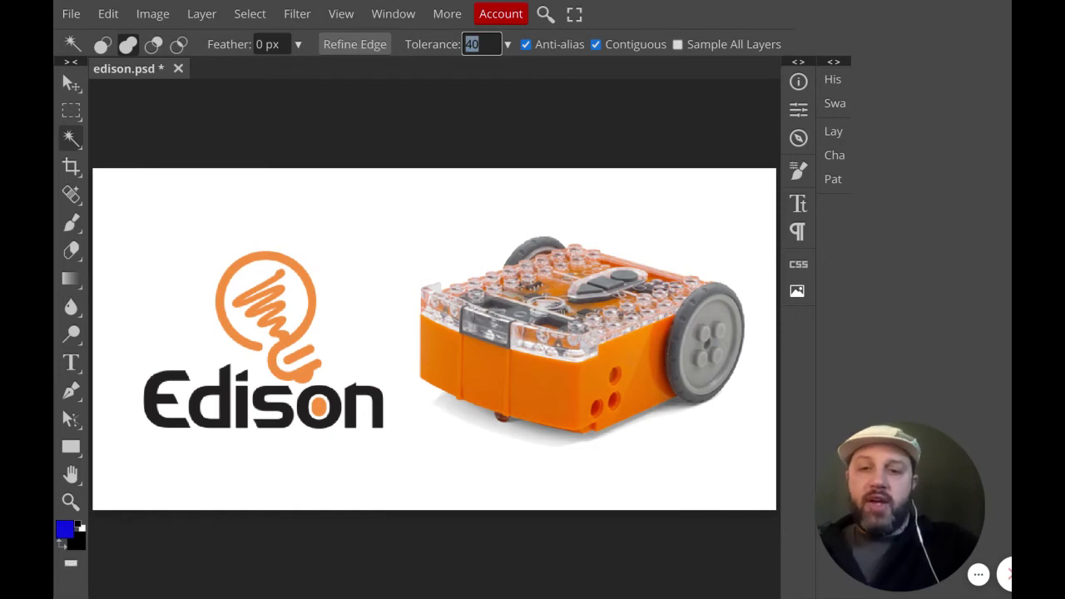
text(2)
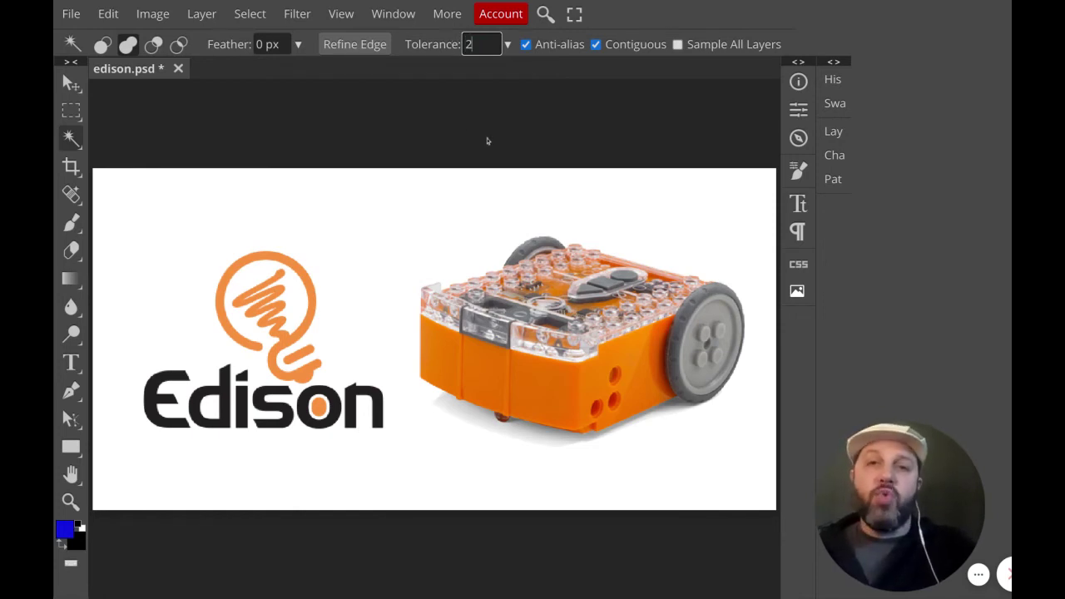
key(Return)
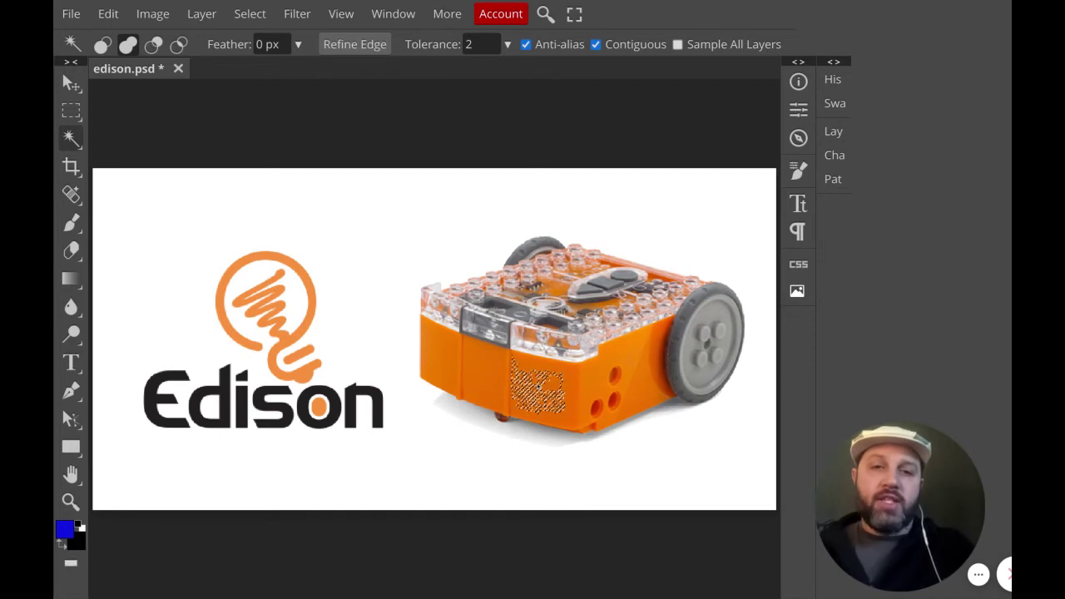
click(470, 382)
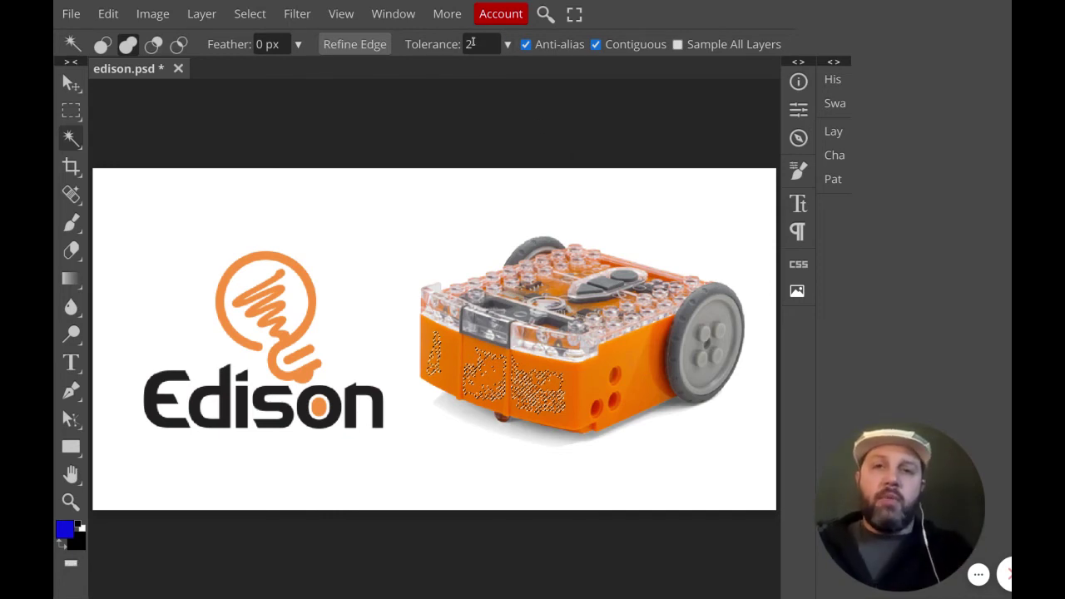
Raise the tolerance to 50 and select the robot's whole orange body
drag(478, 44, 466, 44)
text(5)
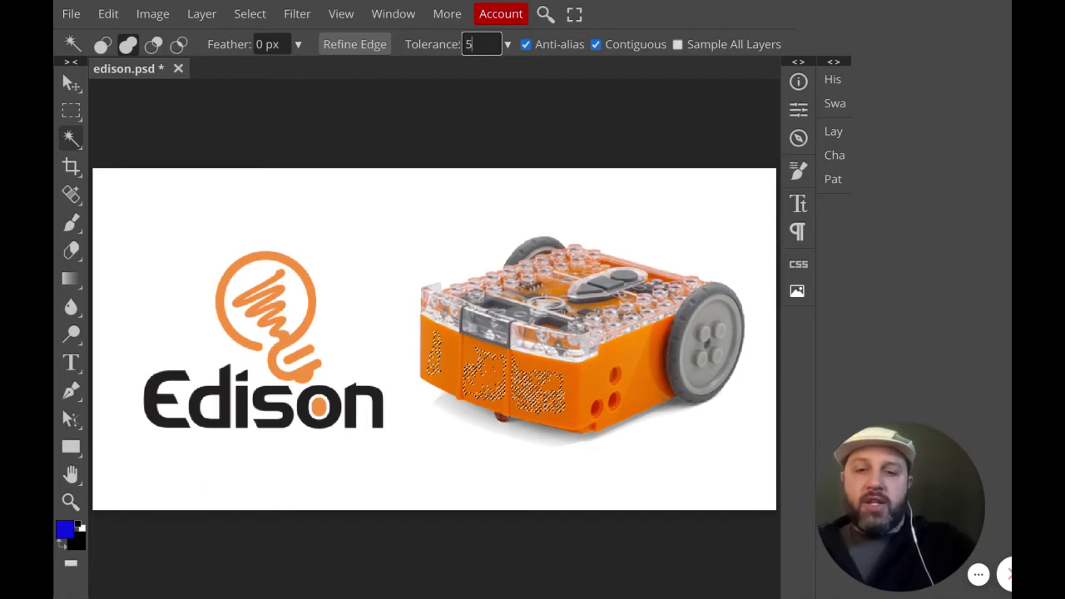
text(0)
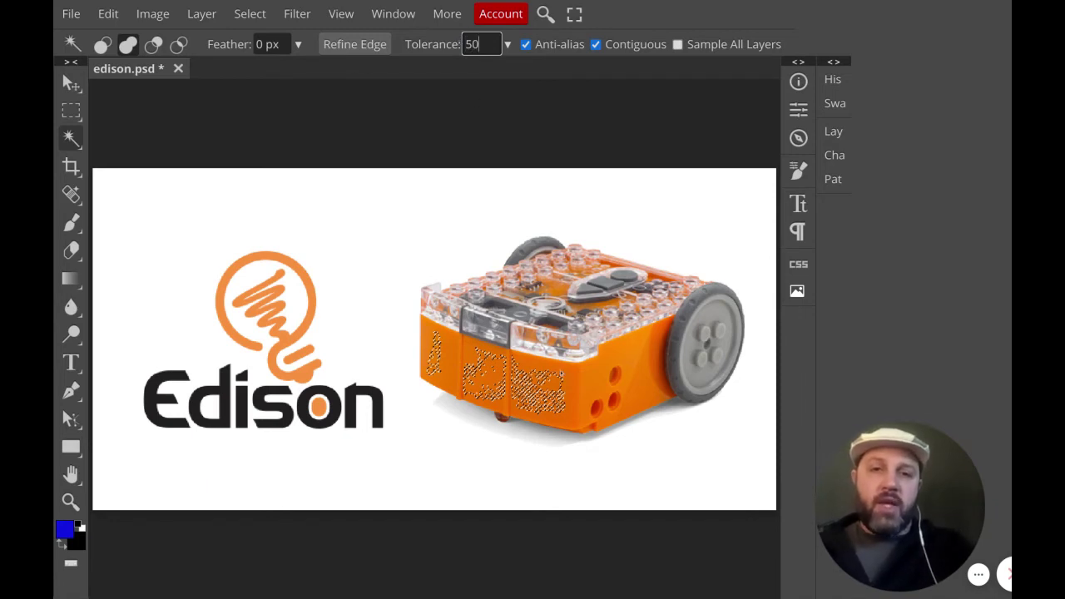
click(586, 380)
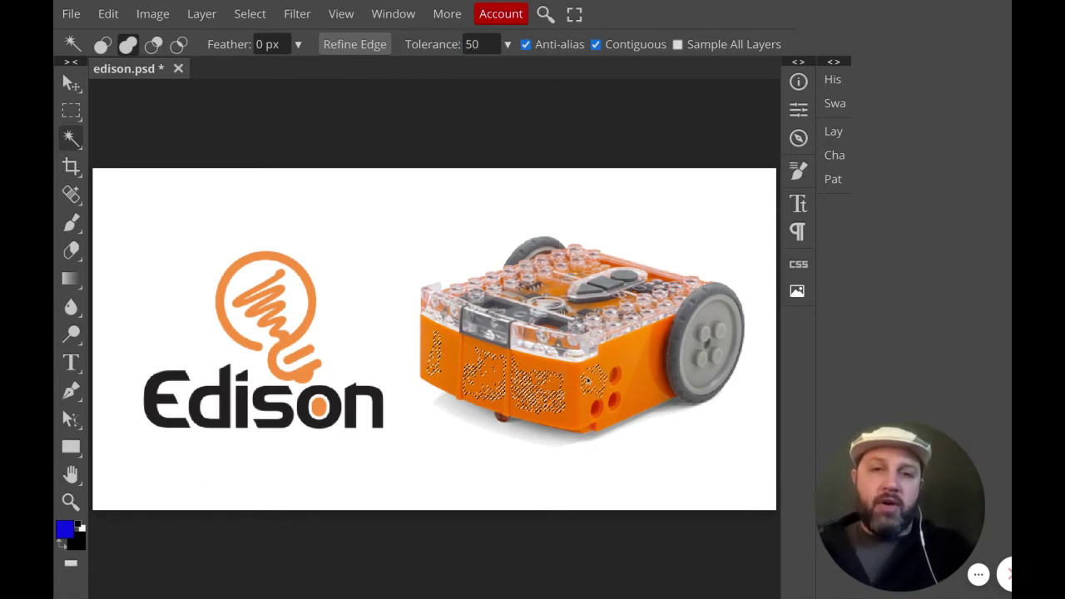
click(628, 359)
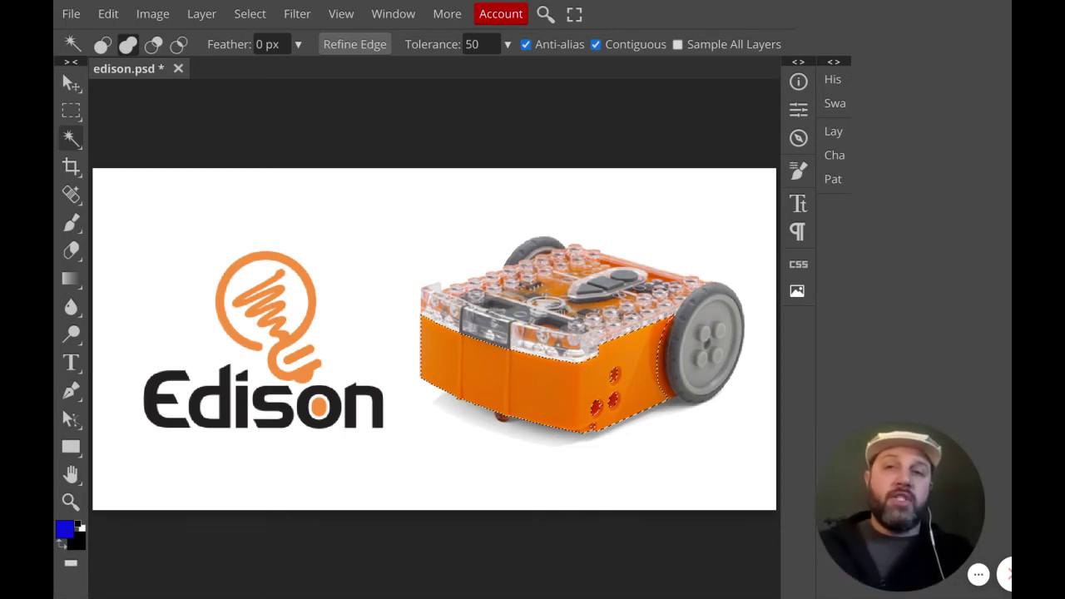
In New Selection mode, test-select the white background twice and deselect it with Ctrl+D
click(103, 44)
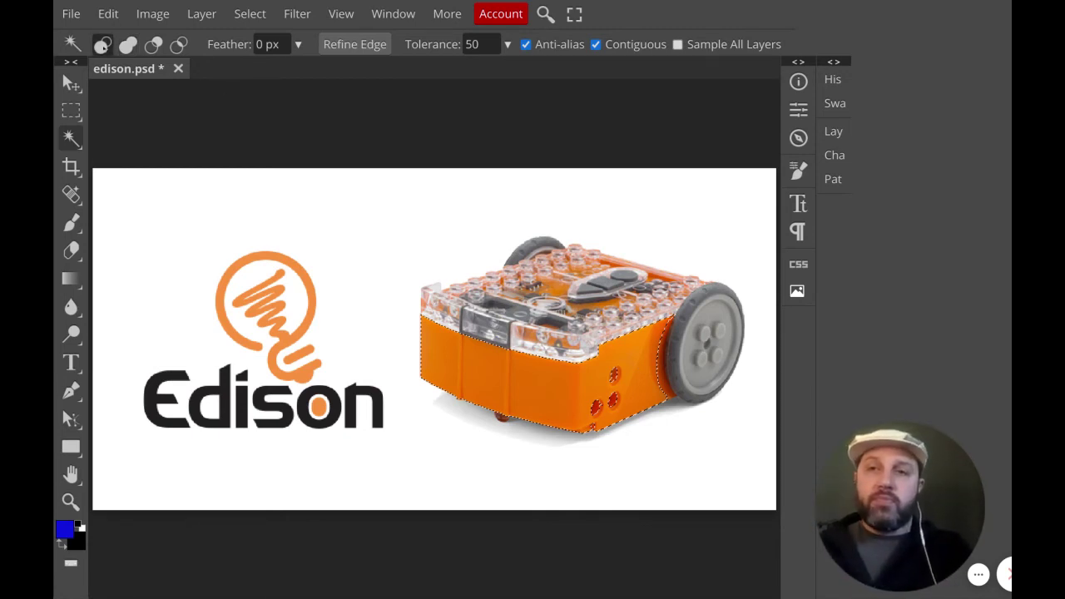
click(401, 328)
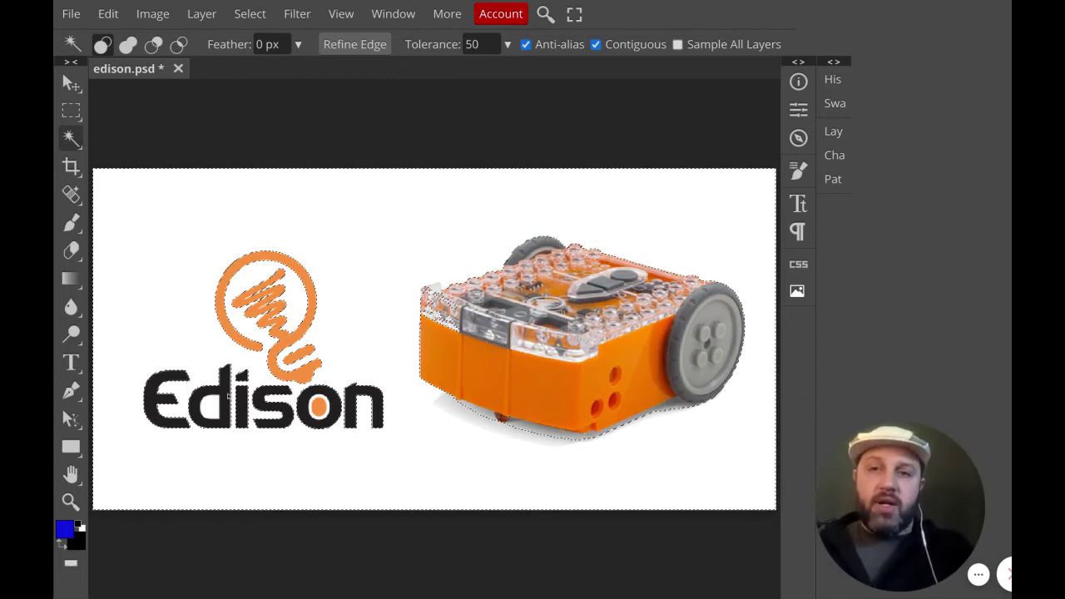
key(ctrl+d)
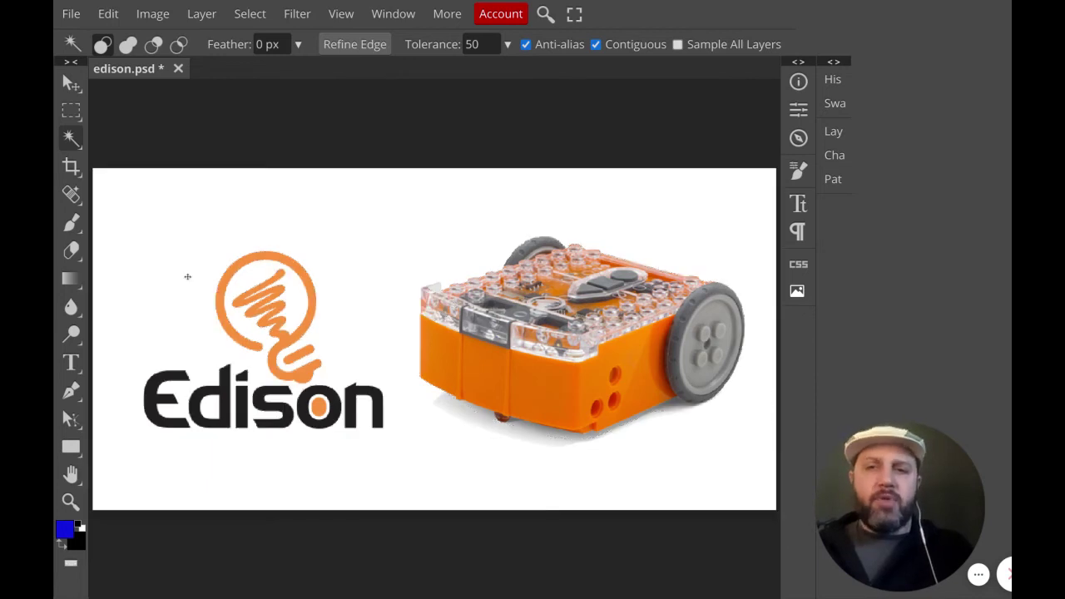
click(187, 276)
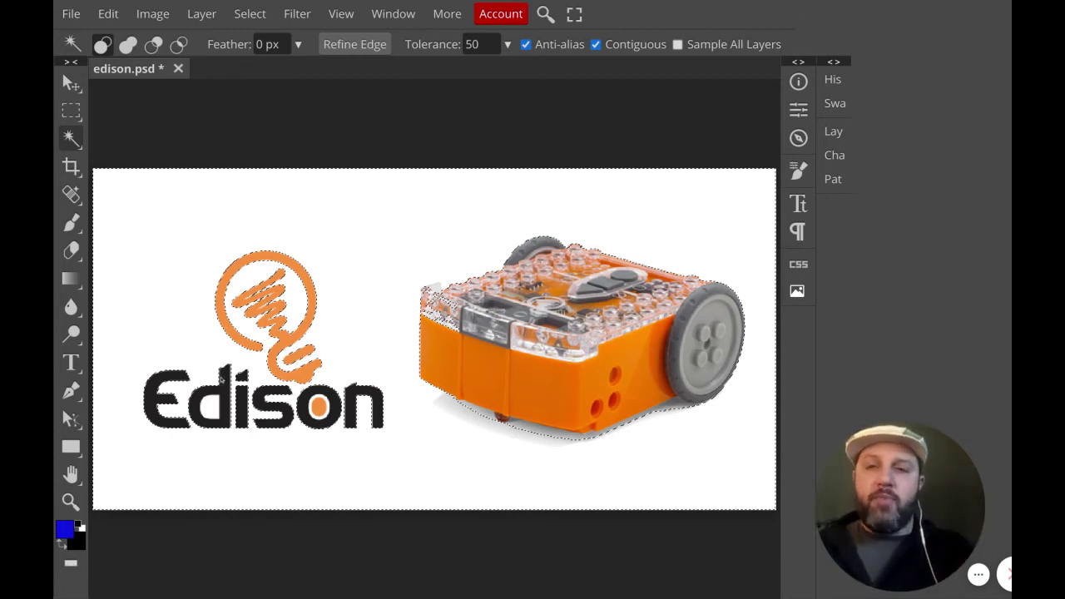
key(ctrl+d)
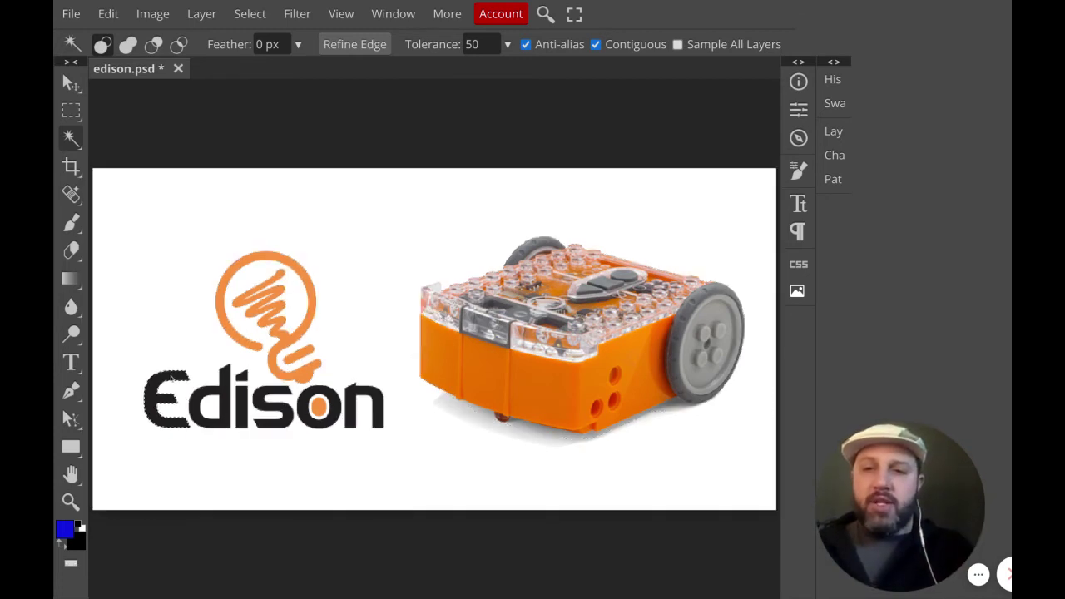
In Add mode, select the letters d, i, s, o, n and the orange light bulb
click(127, 44)
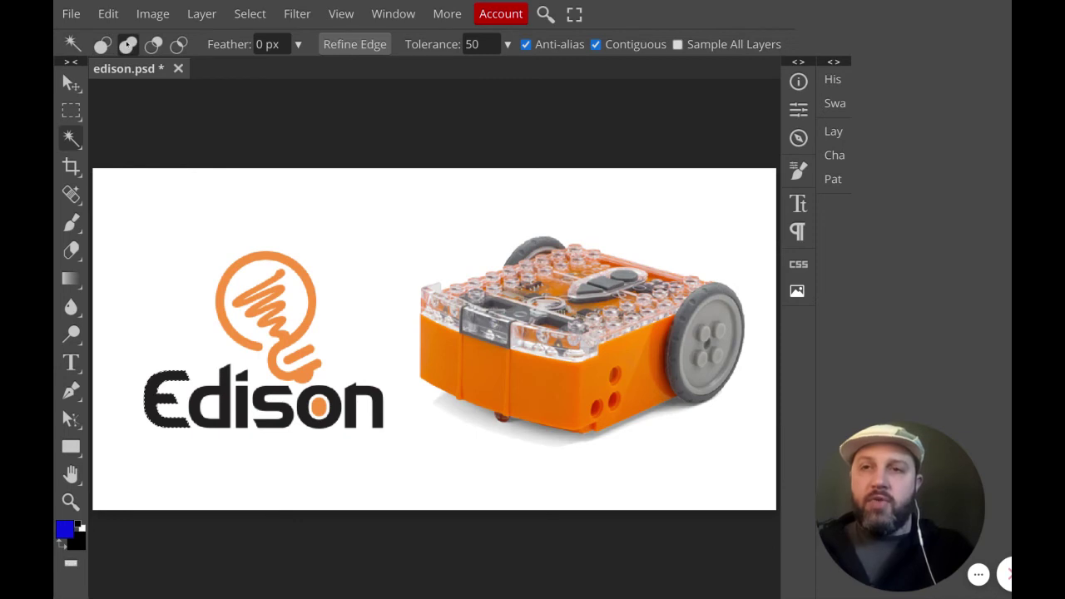
click(226, 396)
click(242, 379)
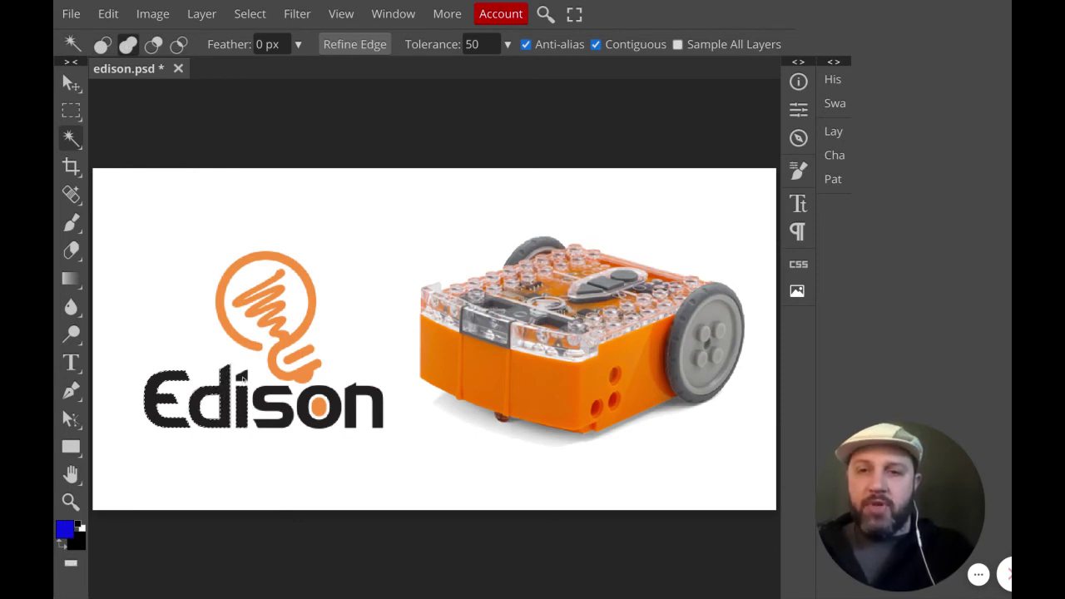
click(258, 397)
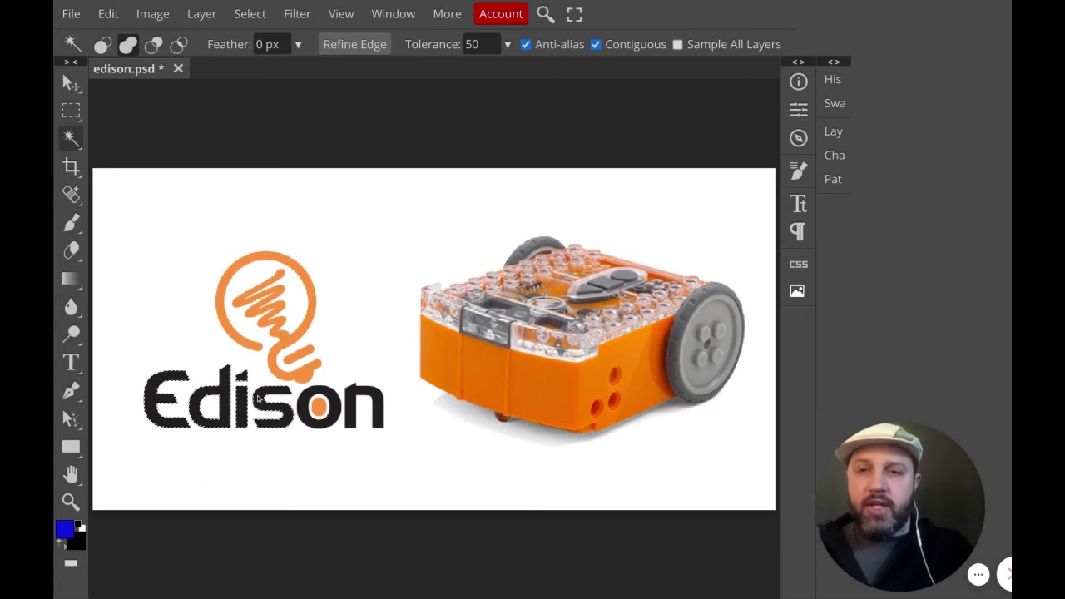
click(304, 410)
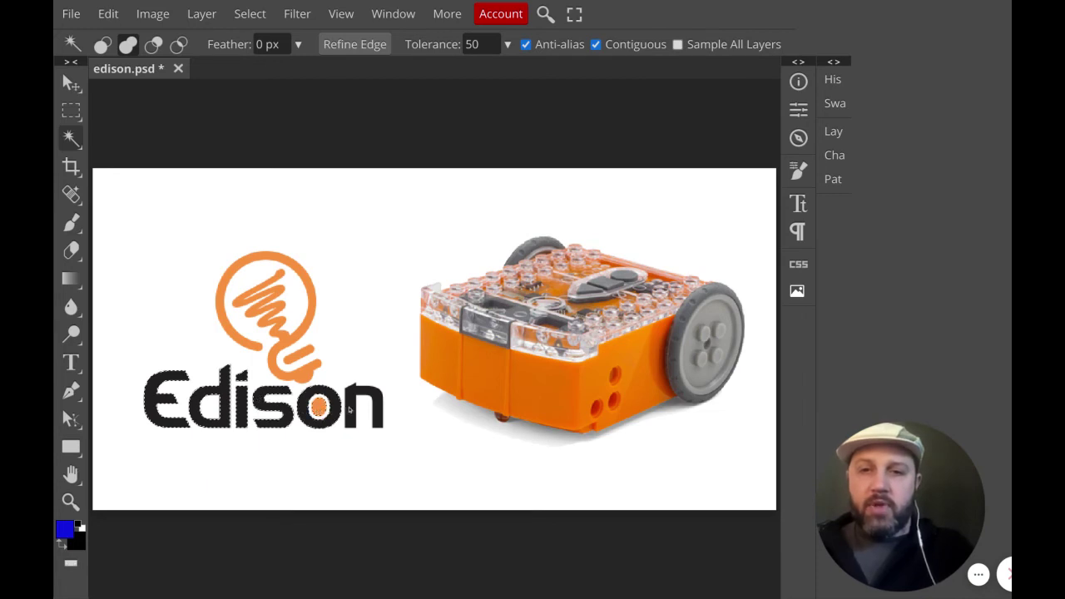
click(349, 409)
click(302, 375)
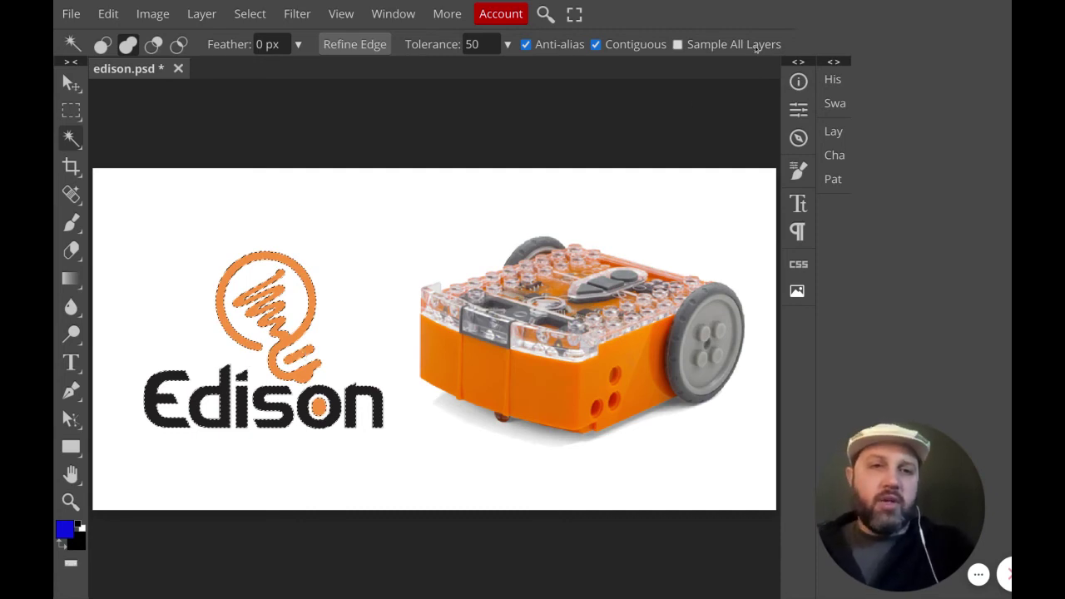
Copy the logo to Layer 2 with Ctrl+J, hide Background, and show the robot's Layer 1
click(835, 132)
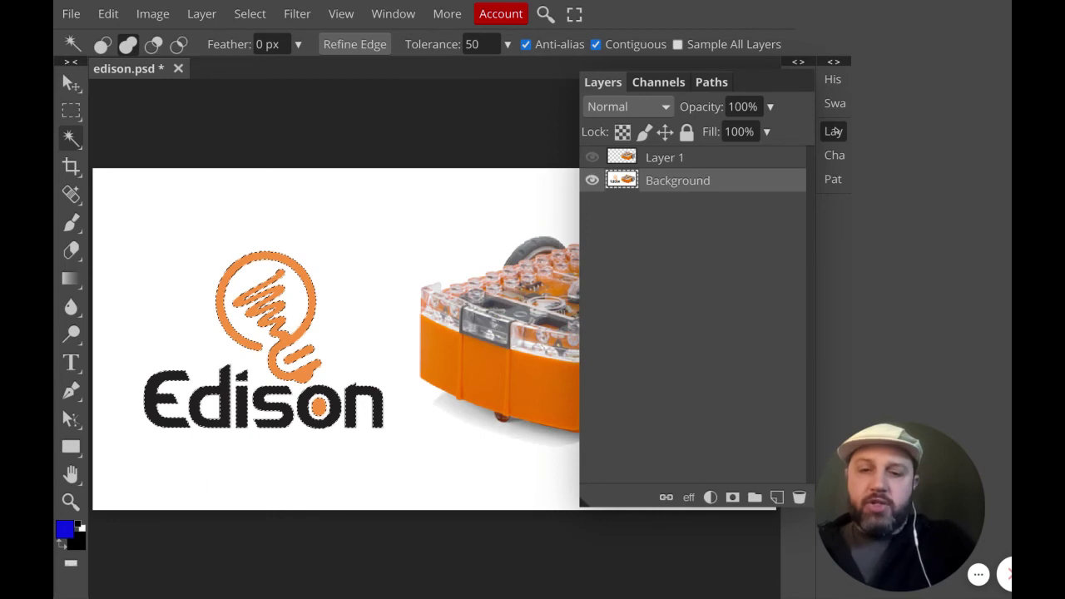
key(ctrl+j)
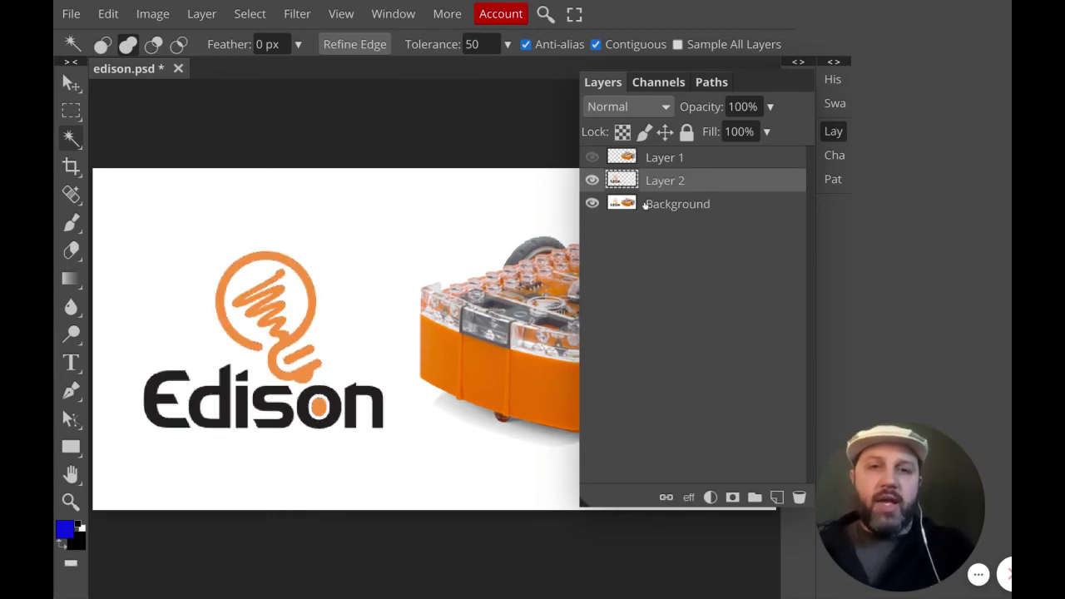
click(590, 203)
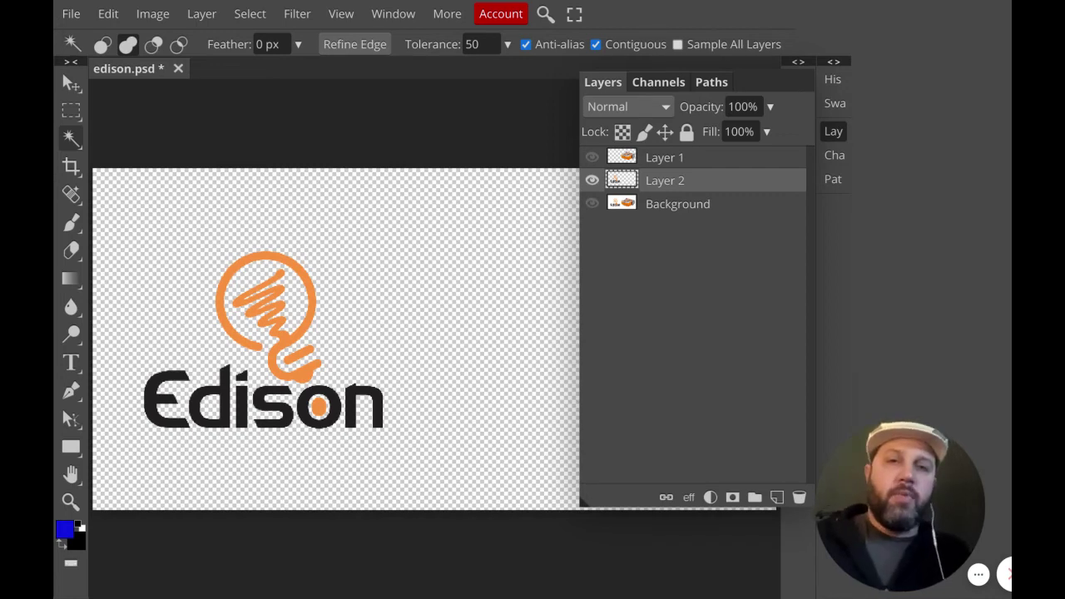
click(590, 158)
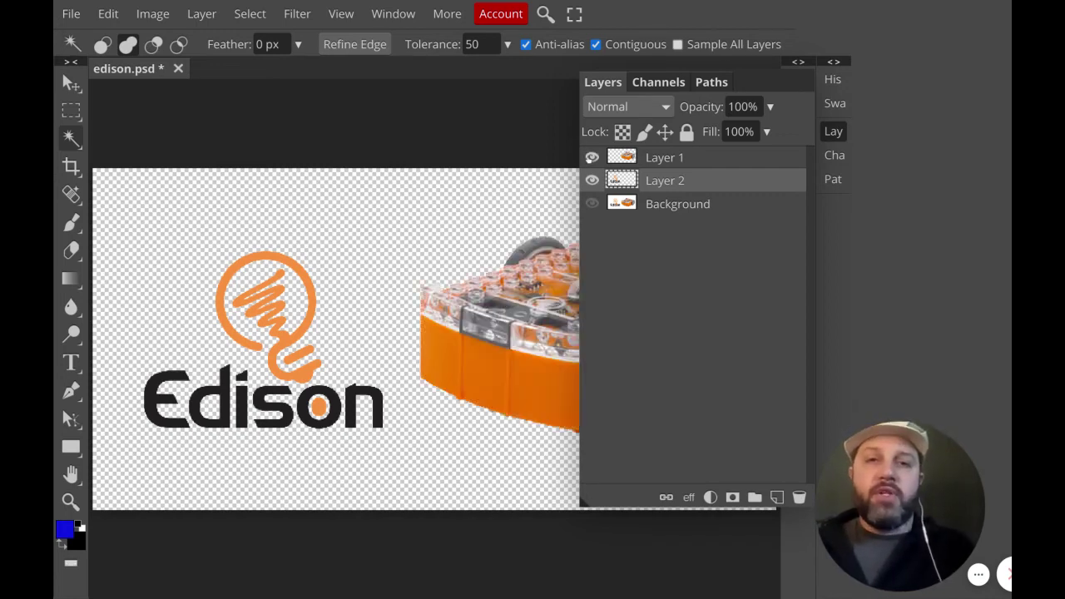
click(827, 132)
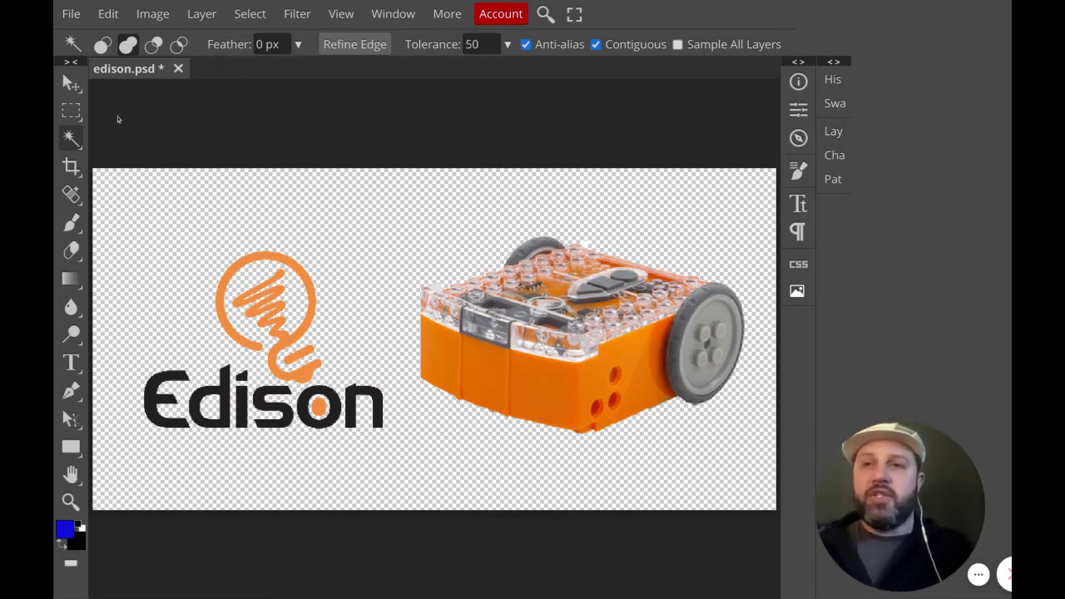
Choose File > Export as > PNG to open the 800 × 400 Save for web export
click(71, 18)
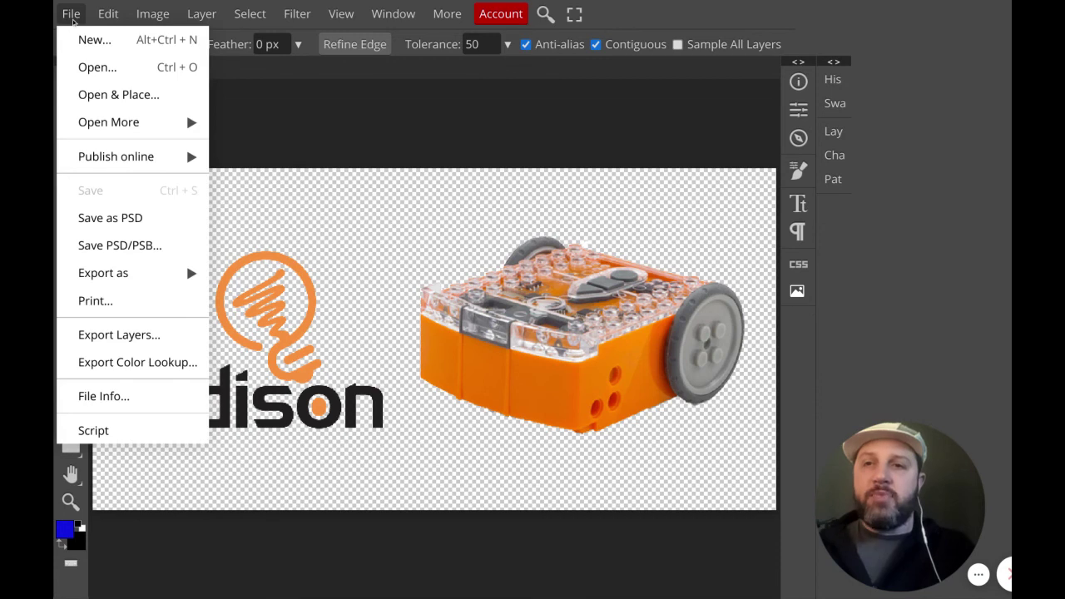
mouse_move(130, 275)
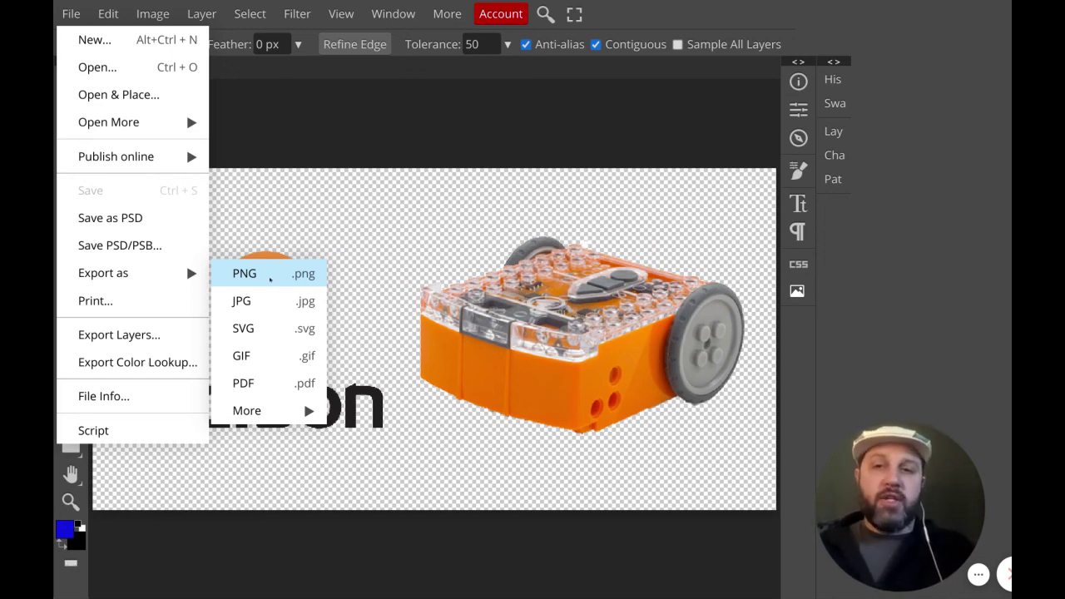
click(269, 279)
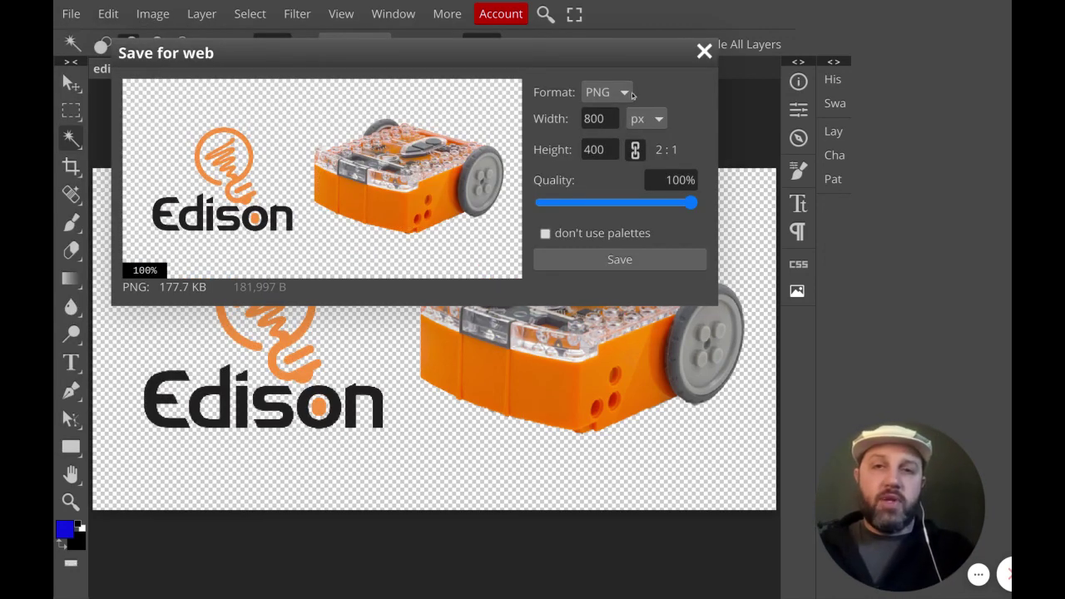
click(600, 262)
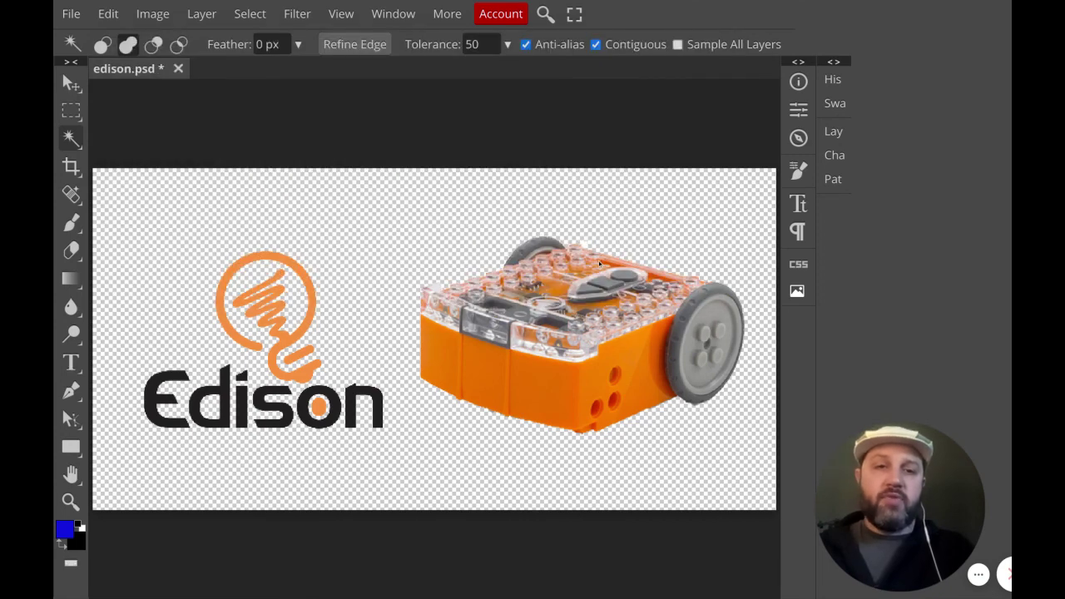